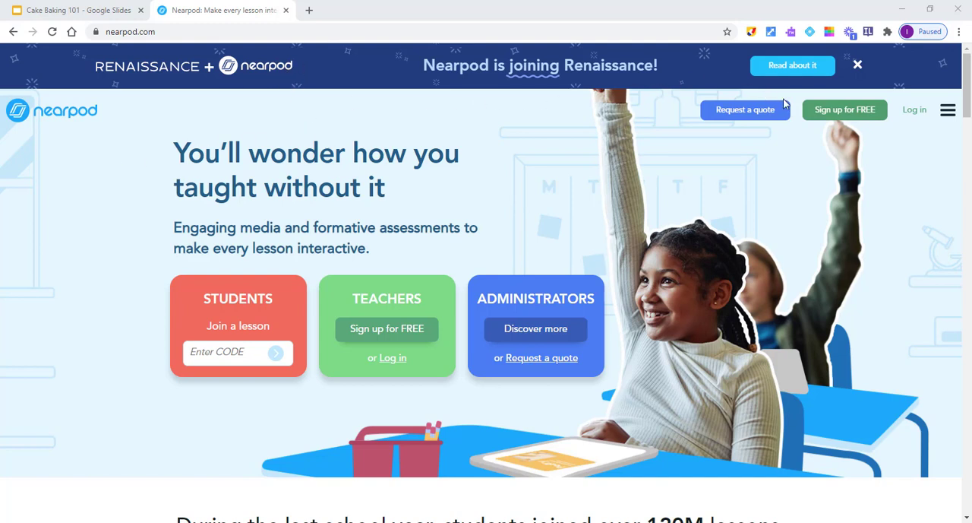
Step: Log in to the Nearpod teacher account with Google
{"action": "left_click", "coordinate": [848, 114]}
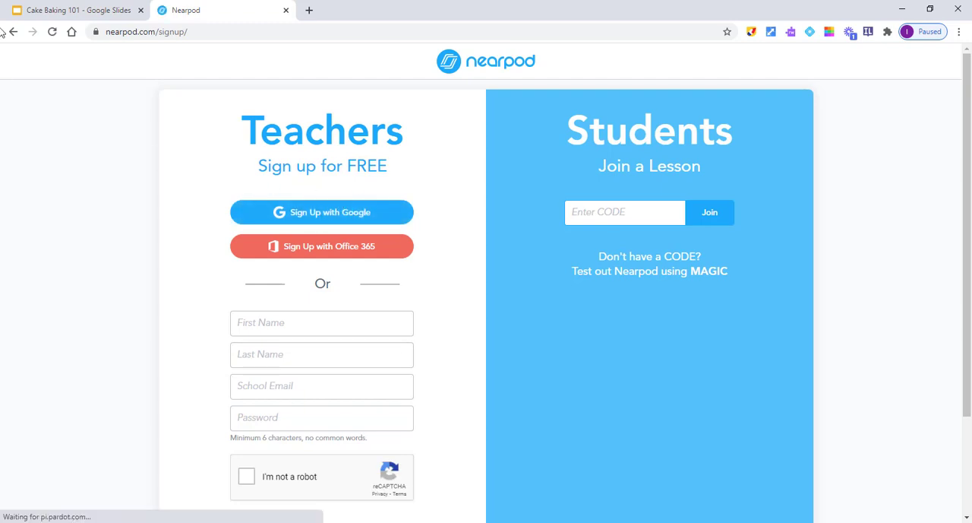
{"action": "left_click", "coordinate": [15, 33]}
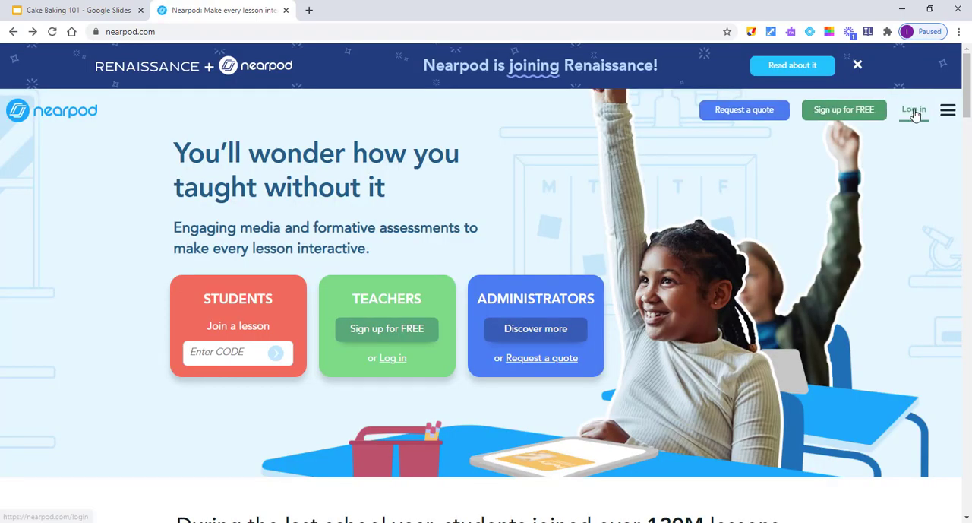
{"action": "left_click", "coordinate": [915, 110]}
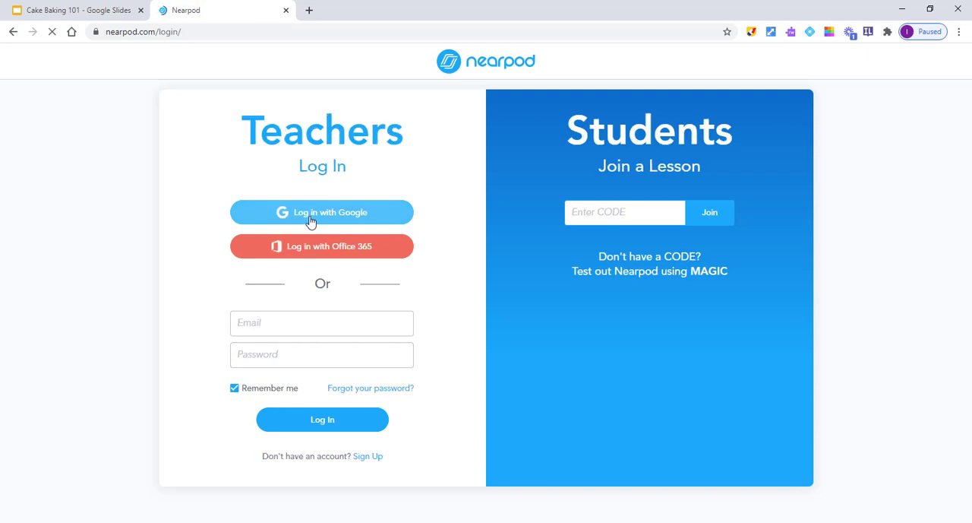
{"action": "left_click", "coordinate": [311, 220]}
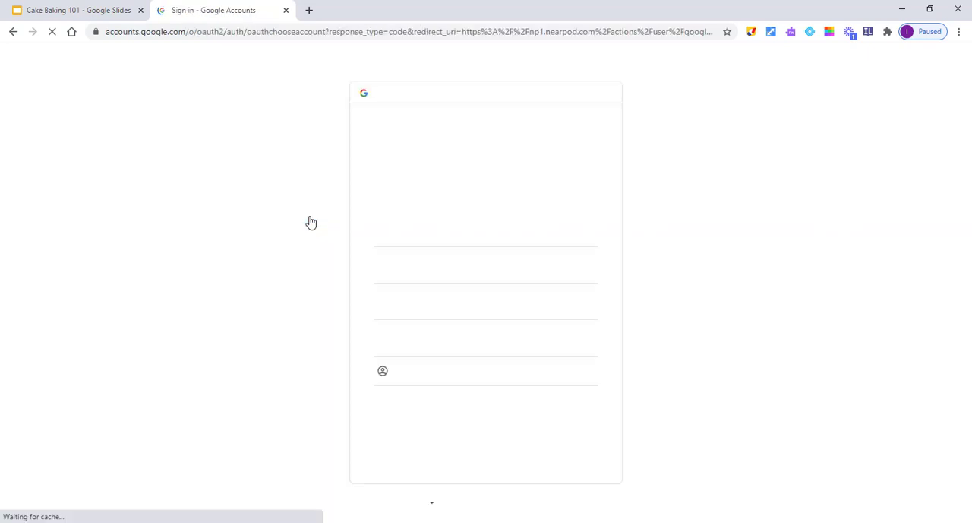
{"action": "left_click", "coordinate": [466, 342]}
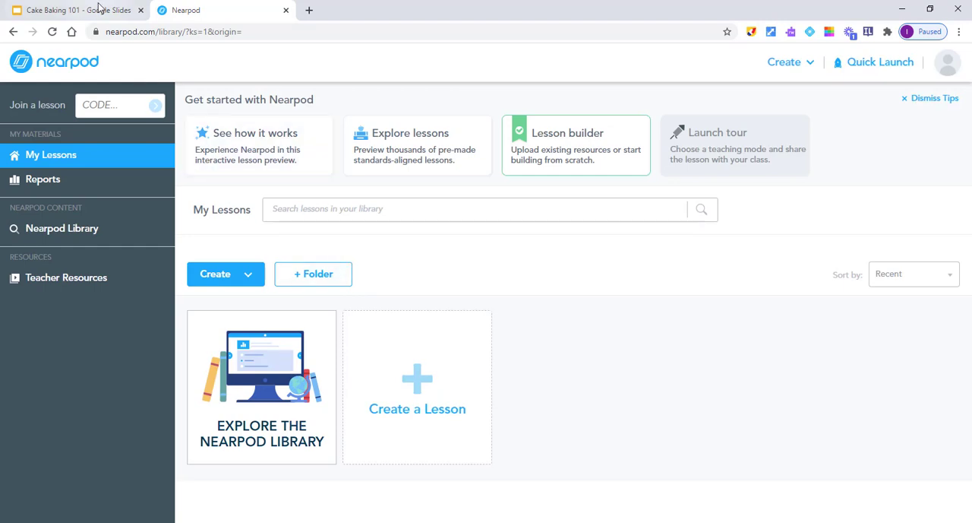
Step: Look through the three slides of the Cake Baking 101 presentation in Google Slides and return to Nearpod
{"action": "left_click", "coordinate": [76, 11]}
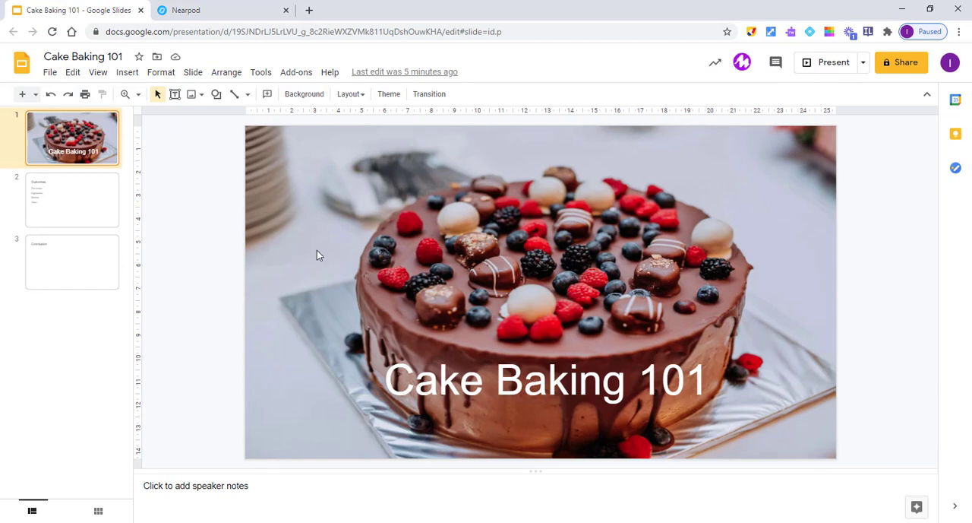
{"action": "left_click", "coordinate": [79, 192]}
{"action": "left_click", "coordinate": [74, 267]}
{"action": "left_click", "coordinate": [72, 145]}
{"action": "left_click", "coordinate": [217, 12]}
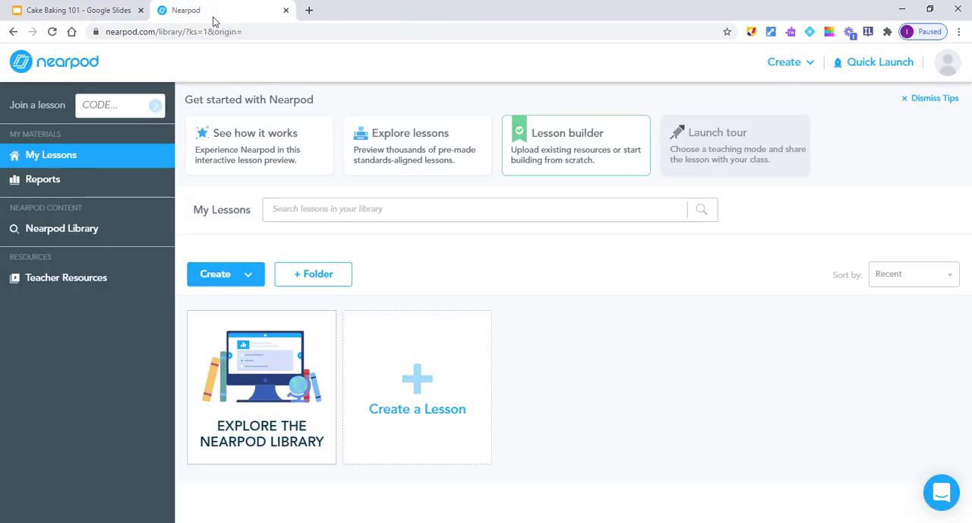
Step: View the information on the ways to create lessons with Google Slides and dismiss it
{"action": "left_click", "coordinate": [249, 275]}
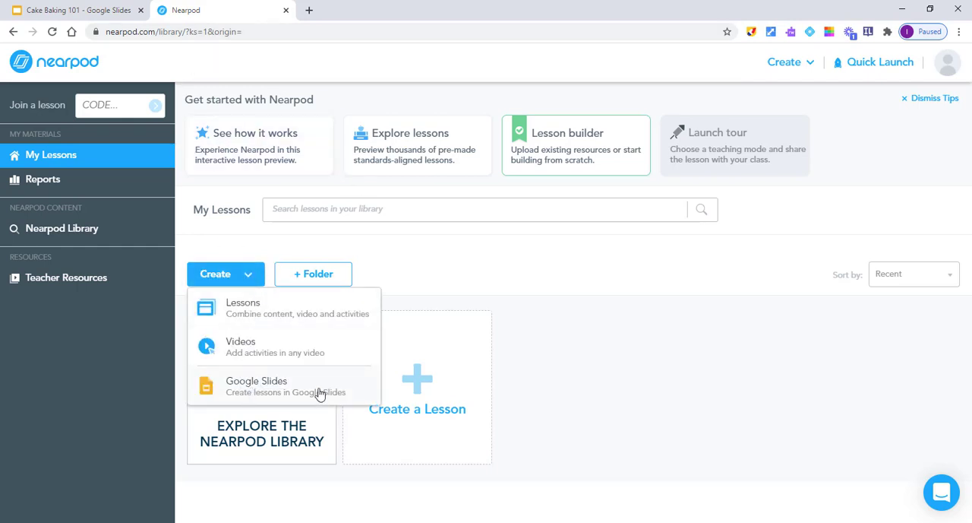
{"action": "left_click", "coordinate": [275, 392]}
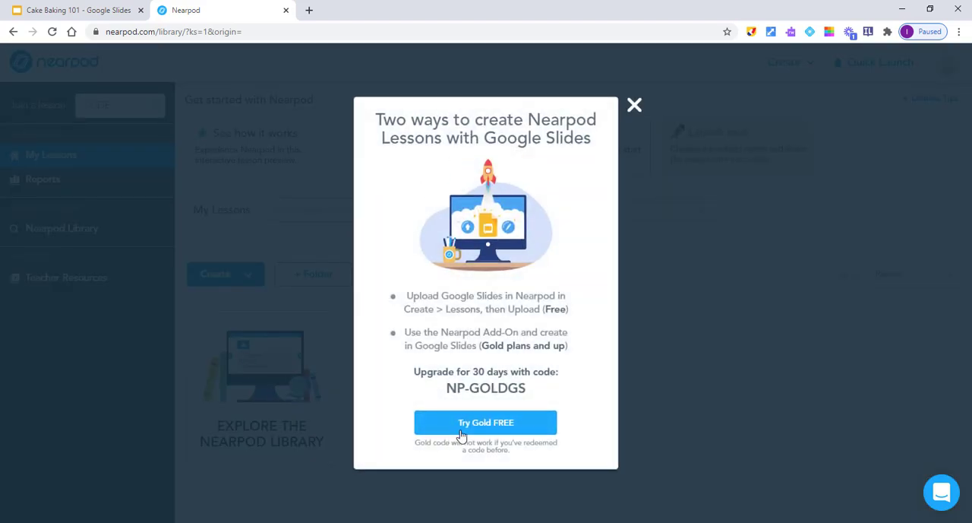
{"action": "left_click", "coordinate": [635, 106]}
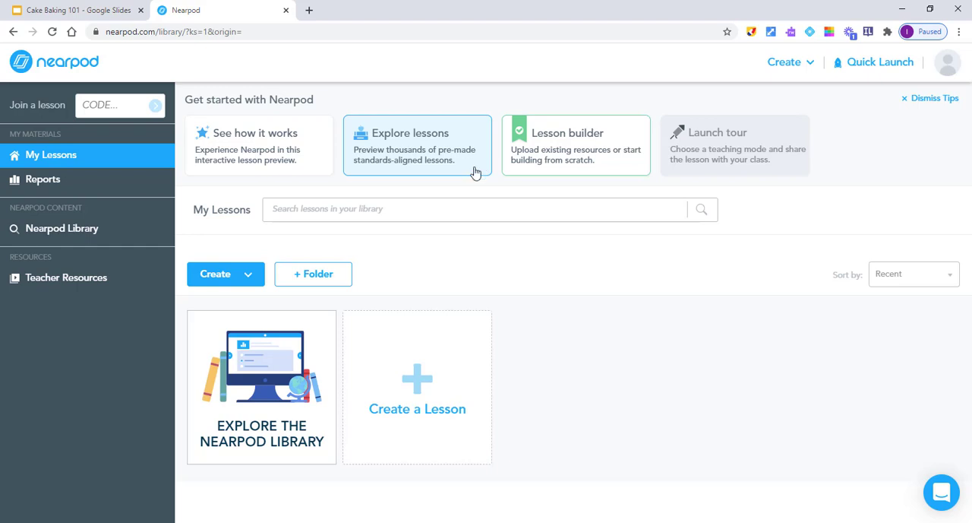
Step: Create a new lesson and upload the Cake Baking 101 presentation from Google Drive as individual slides
{"action": "left_click", "coordinate": [422, 389]}
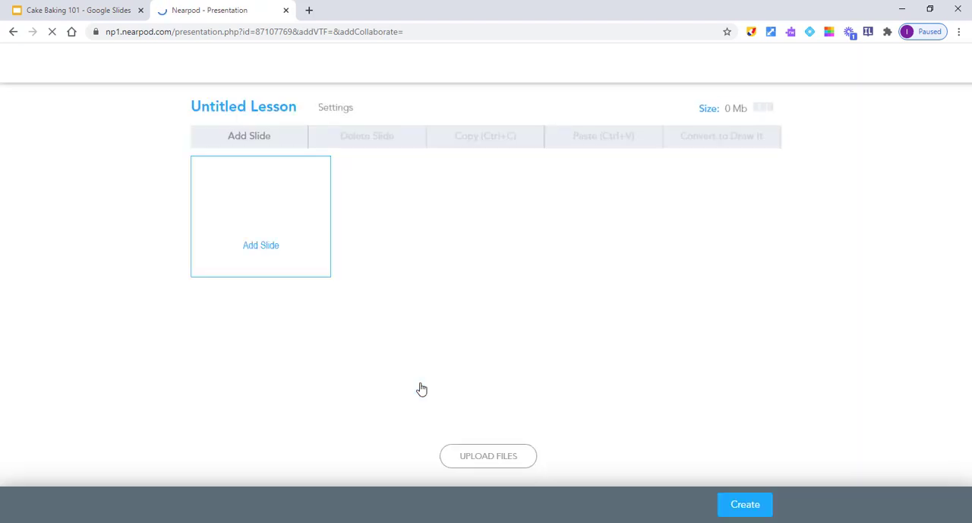
{"action": "left_click", "coordinate": [493, 458]}
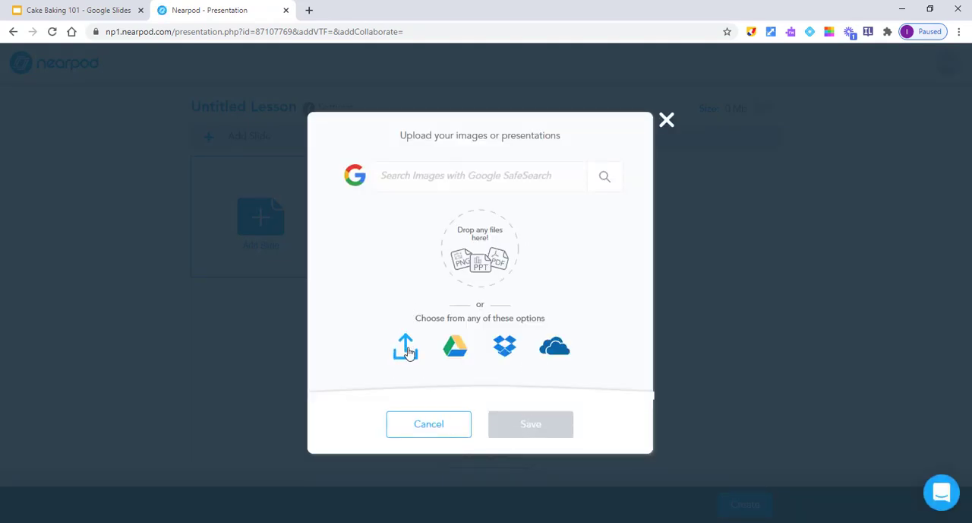
{"action": "left_click", "coordinate": [457, 349]}
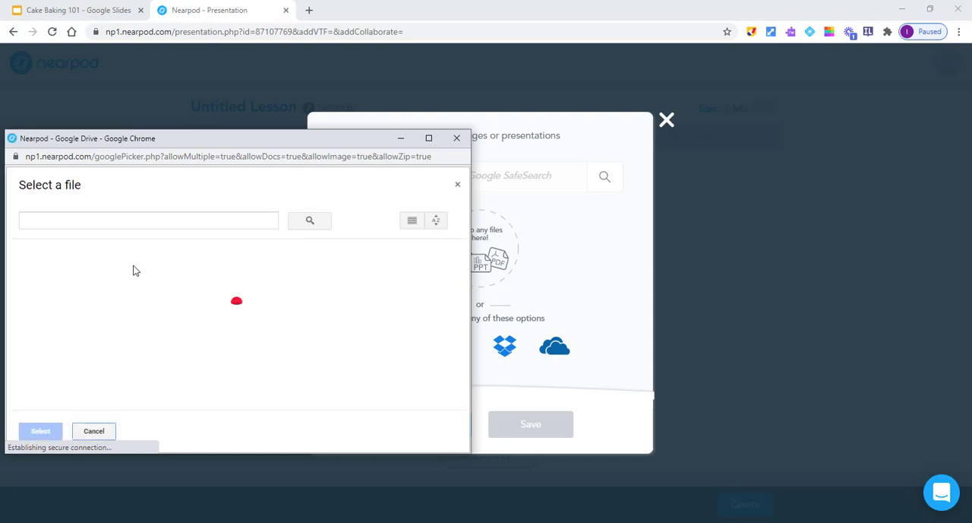
{"action": "left_click", "coordinate": [66, 311]}
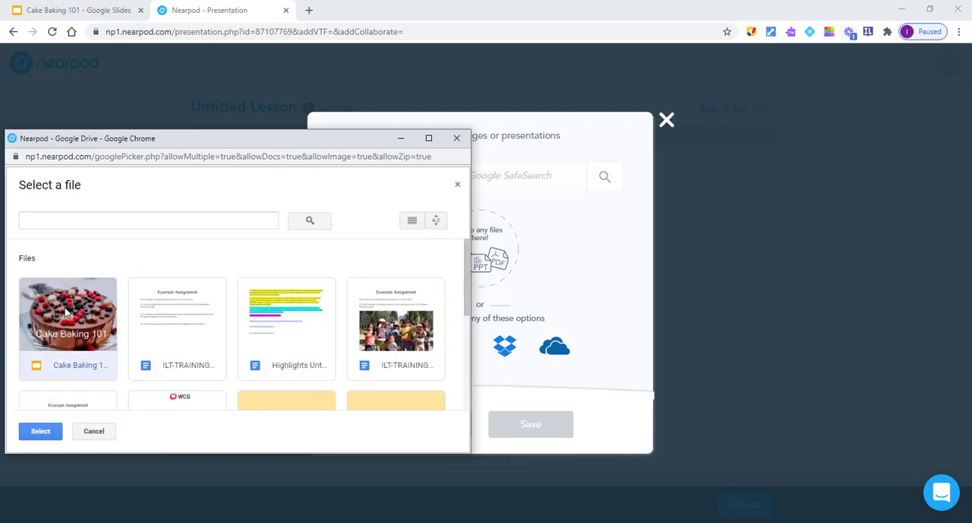
{"action": "left_click", "coordinate": [42, 432]}
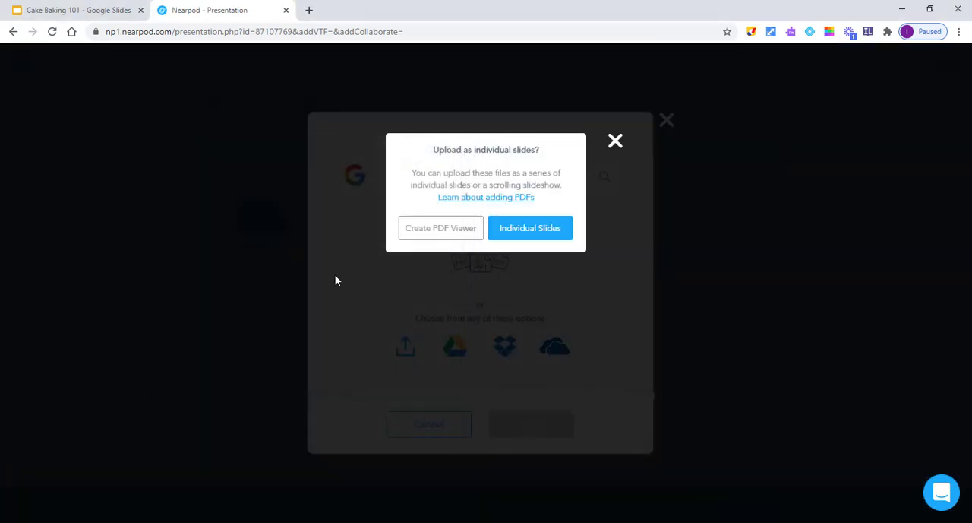
{"action": "left_click", "coordinate": [531, 228]}
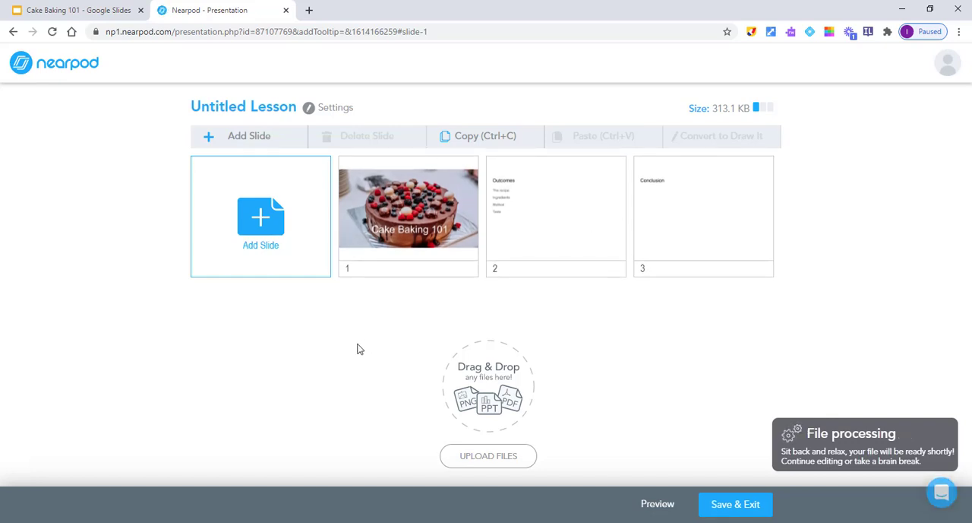
Step: Browse the content and activity types that can be added to the lesson as a new slide
{"action": "left_click", "coordinate": [264, 221]}
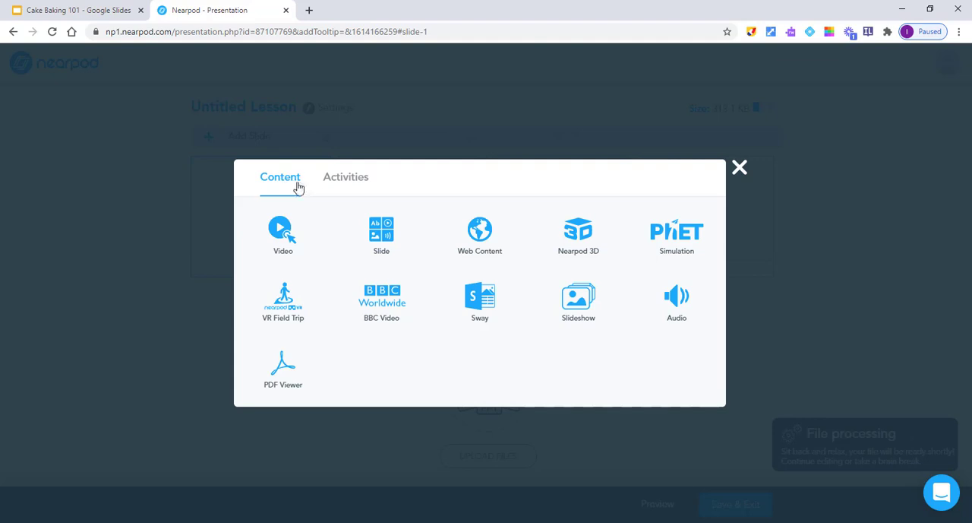
{"action": "left_click", "coordinate": [343, 183]}
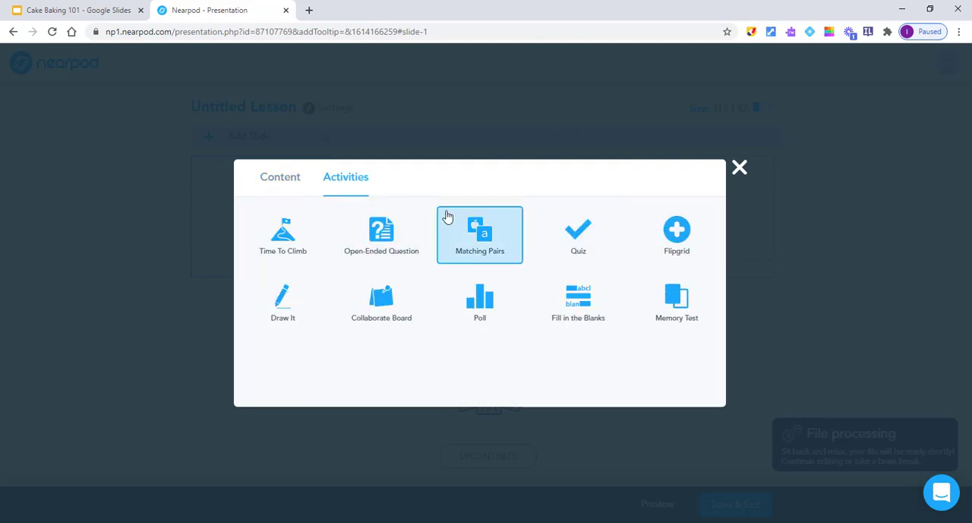
{"action": "left_click", "coordinate": [272, 179]}
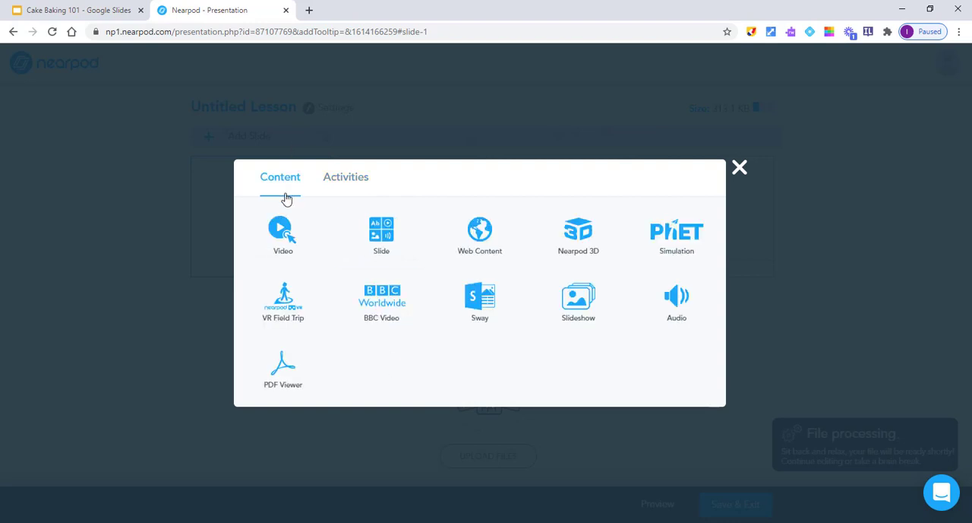
{"action": "right_click", "coordinate": [295, 310]}
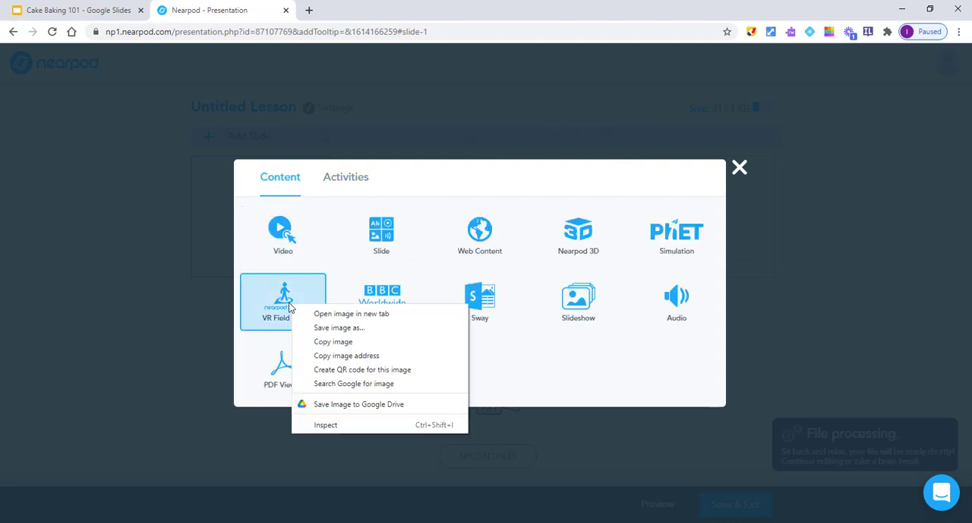
{"action": "left_click", "coordinate": [583, 382]}
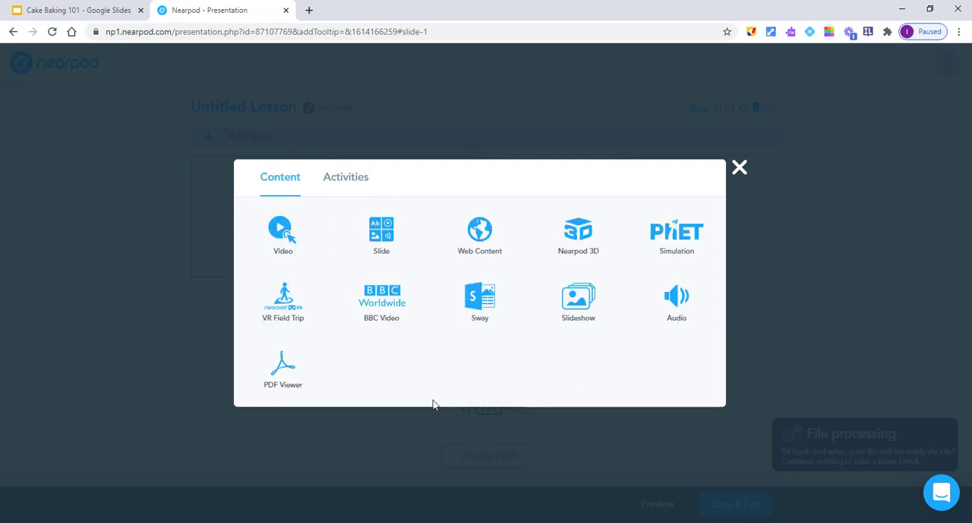
Step: Search YouTube for "cats" and save the video "Cute and Funny Cat Videos to Keep You Smiling!" as a video slide in the lesson
{"action": "left_click", "coordinate": [283, 243]}
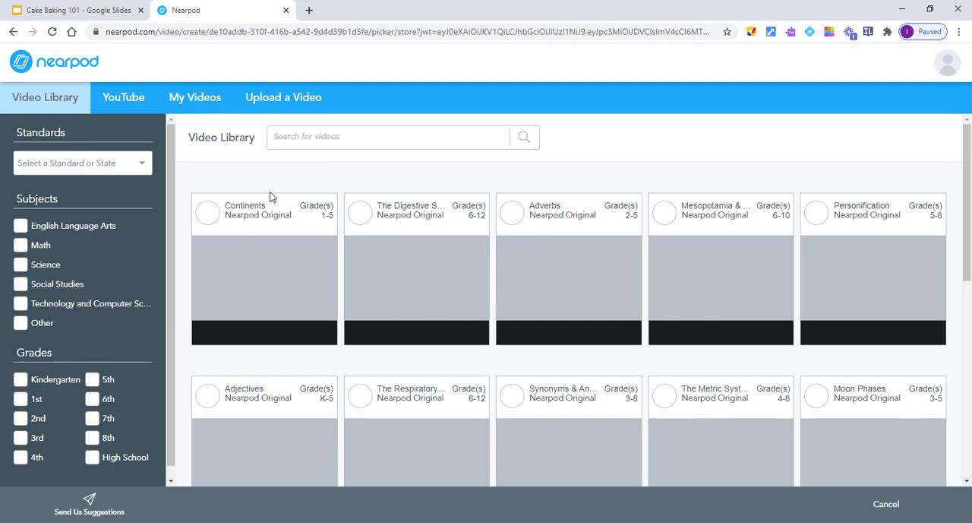
{"action": "left_click", "coordinate": [131, 106]}
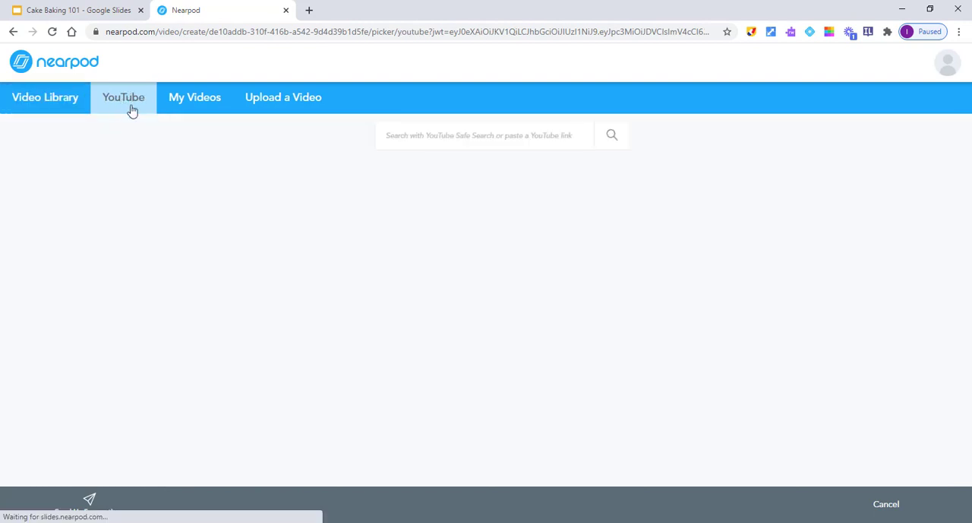
{"action": "left_click", "coordinate": [418, 135]}
{"action": "type", "text": "cats"}
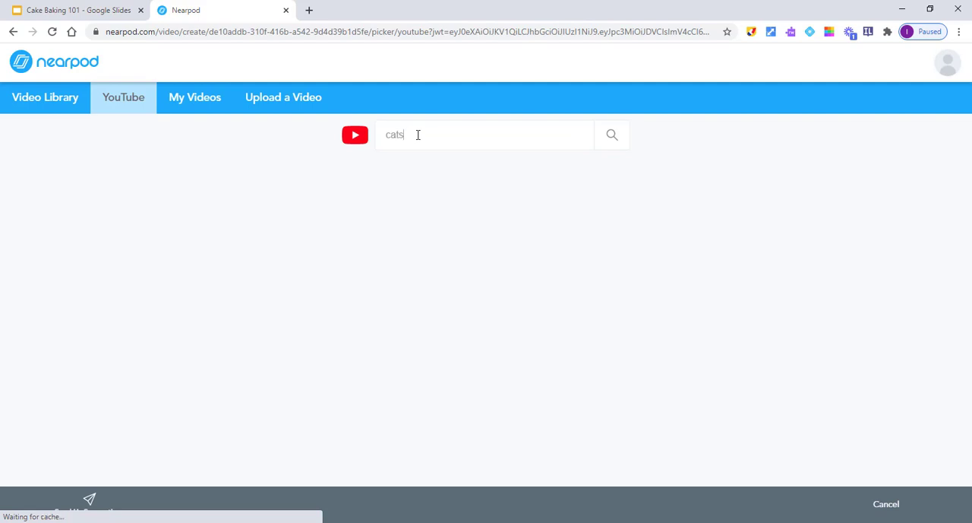
{"action": "left_click", "coordinate": [611, 134]}
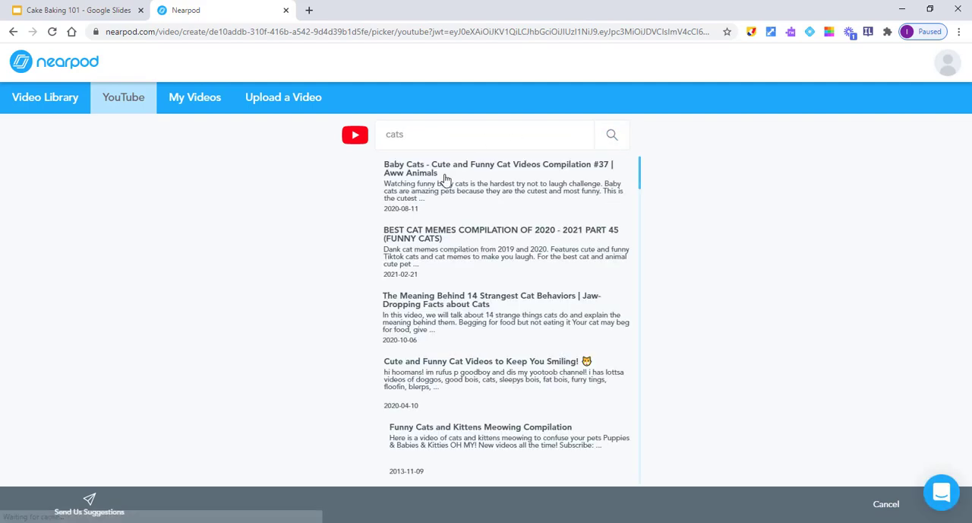
{"action": "left_click", "coordinate": [418, 382]}
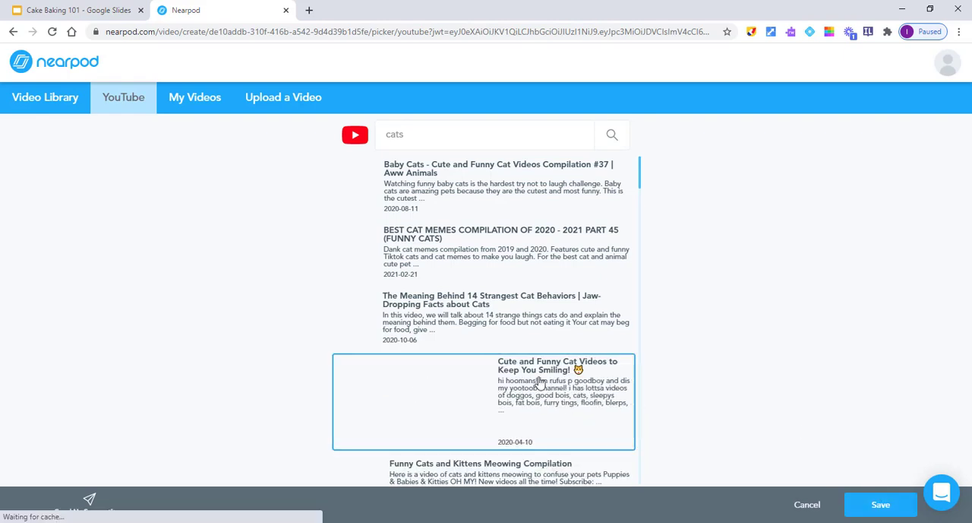
{"action": "left_click", "coordinate": [881, 505]}
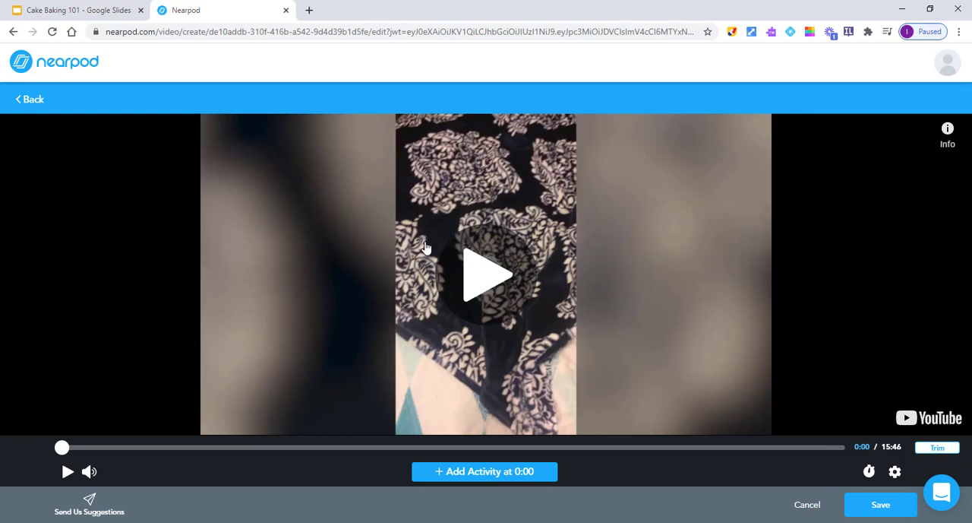
{"action": "left_click", "coordinate": [881, 505]}
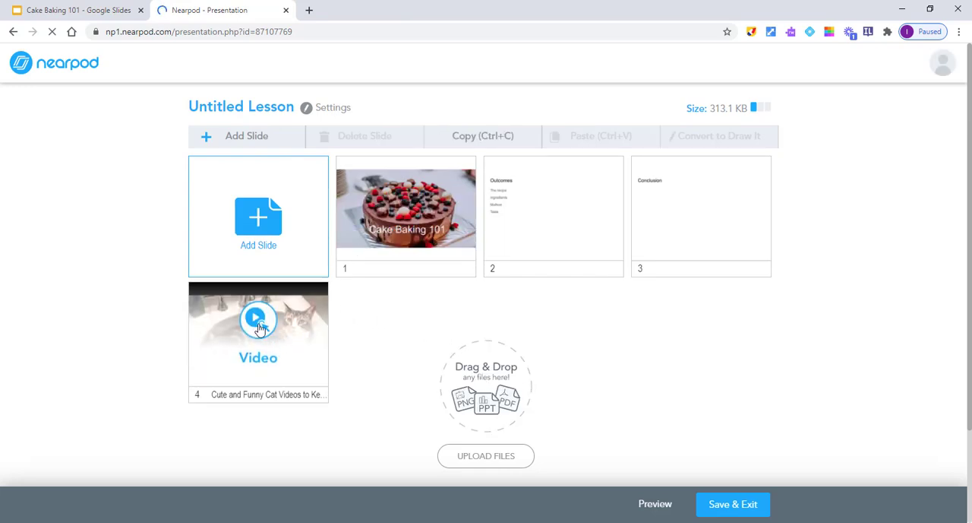
Step: Add a Draw It activity to the lesson with the instructions "Draw a heart"
{"action": "left_click", "coordinate": [253, 218]}
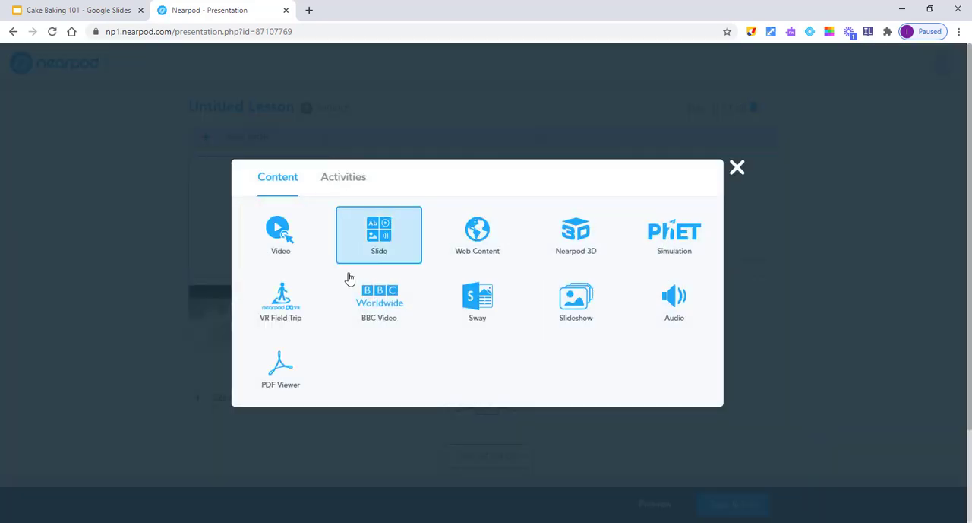
{"action": "left_click", "coordinate": [341, 178]}
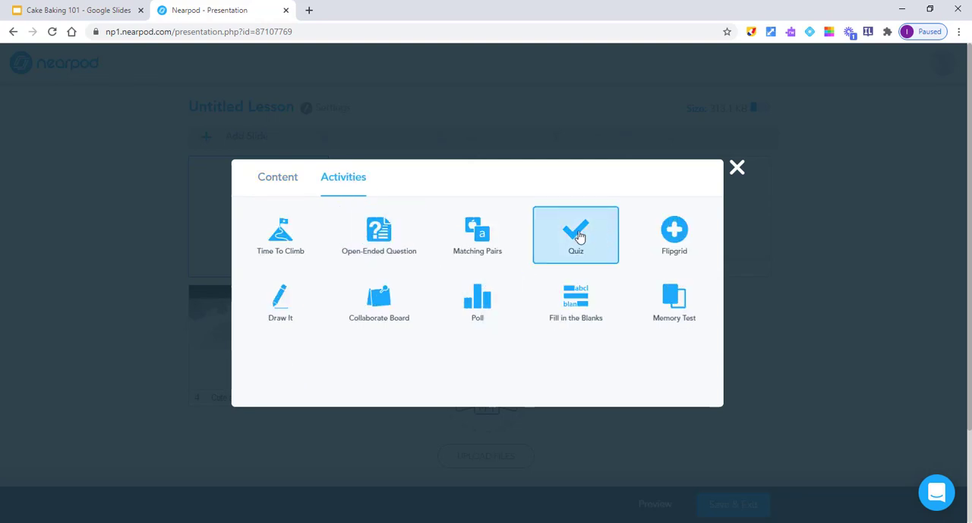
{"action": "left_click", "coordinate": [286, 302]}
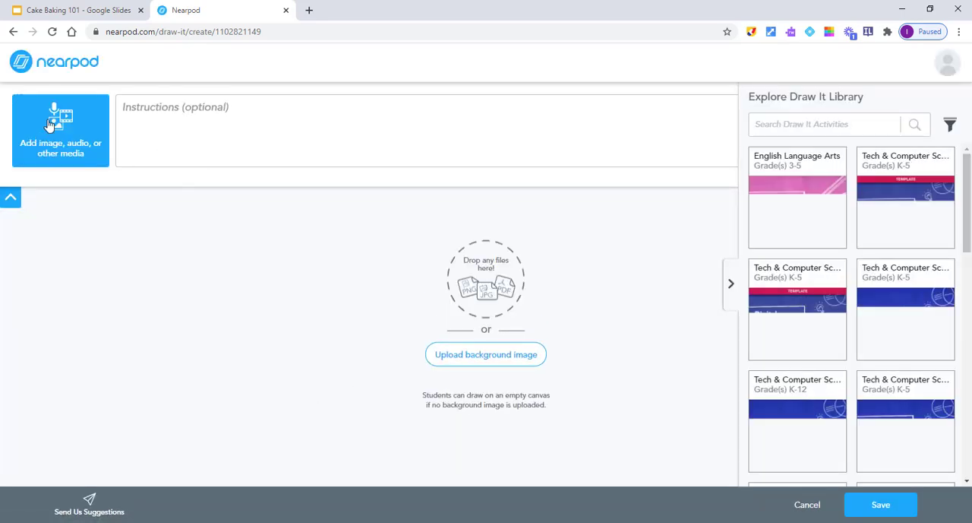
{"action": "left_click", "coordinate": [211, 119]}
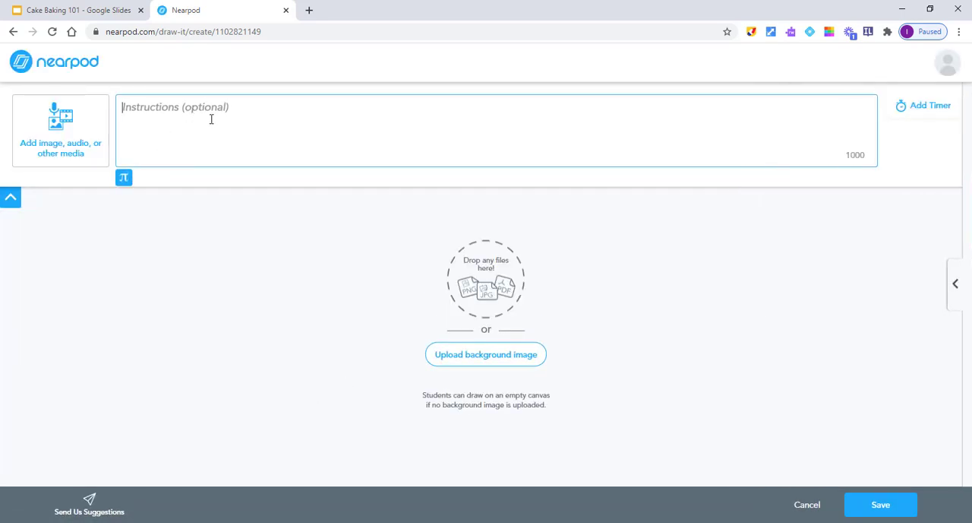
{"action": "type", "text": "Draw a heart"}
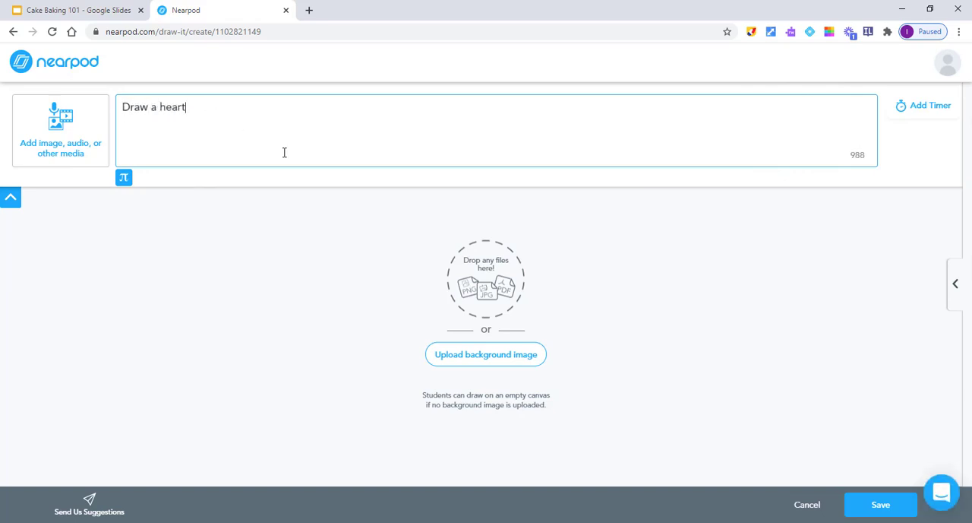
Step: Add a 2-minute activity timer to the Draw It activity and save the activity to the lesson
{"action": "left_click", "coordinate": [918, 108]}
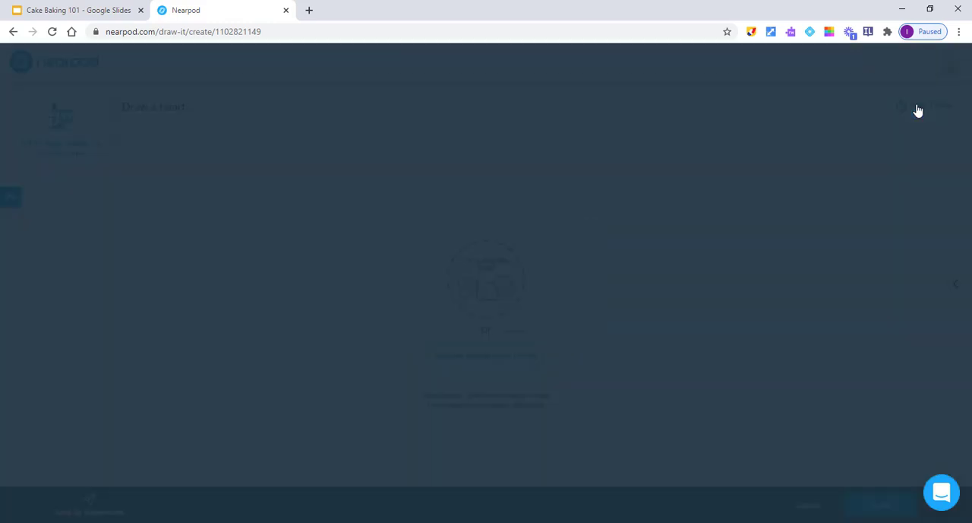
{"action": "left_click", "coordinate": [472, 292]}
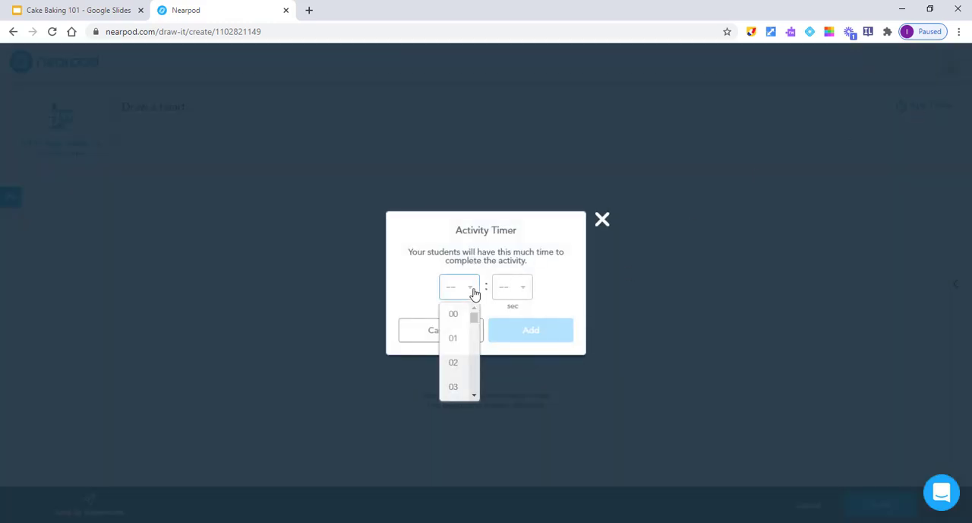
{"action": "left_click", "coordinate": [464, 362]}
{"action": "left_click", "coordinate": [533, 334]}
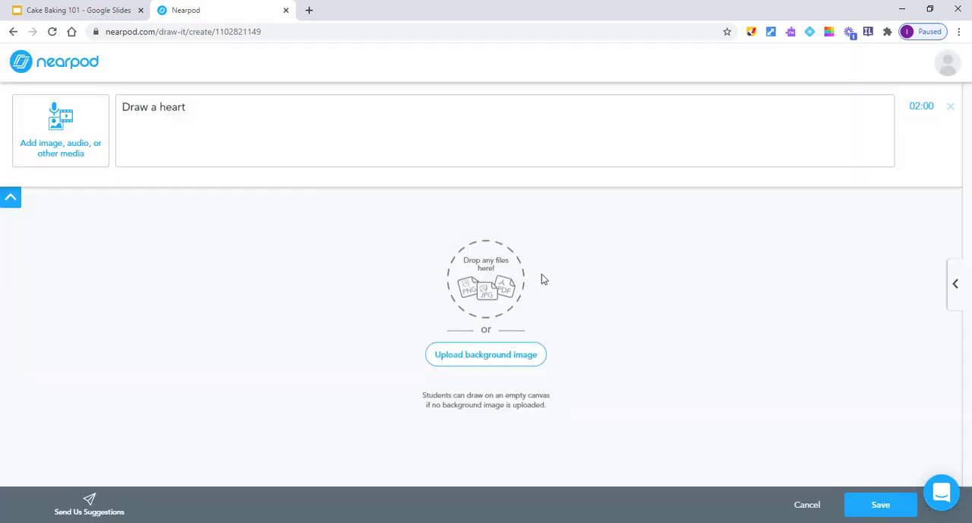
{"action": "left_click", "coordinate": [881, 505]}
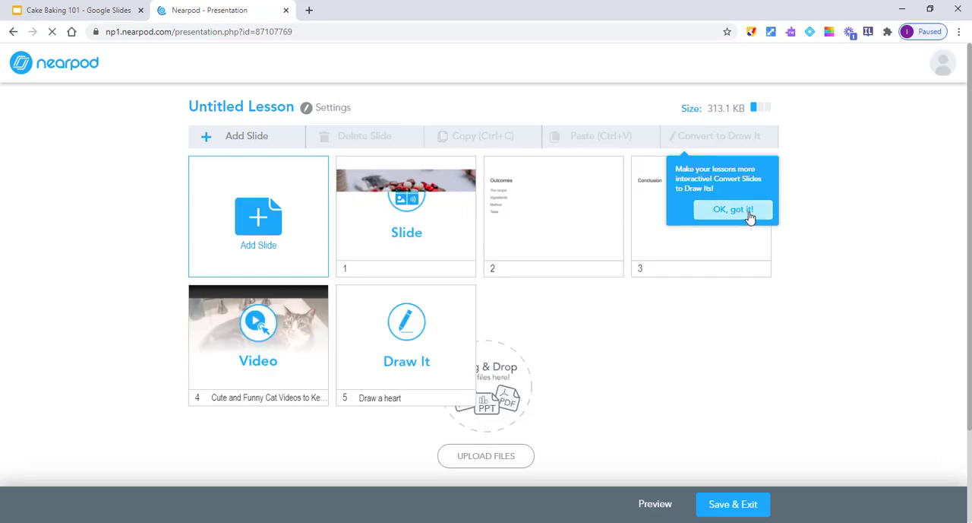
Step: Dismiss the Draw It conversion tip and move the Conclusion slide to the end of the lesson, after the Draw It activity
{"action": "left_click", "coordinate": [748, 210]}
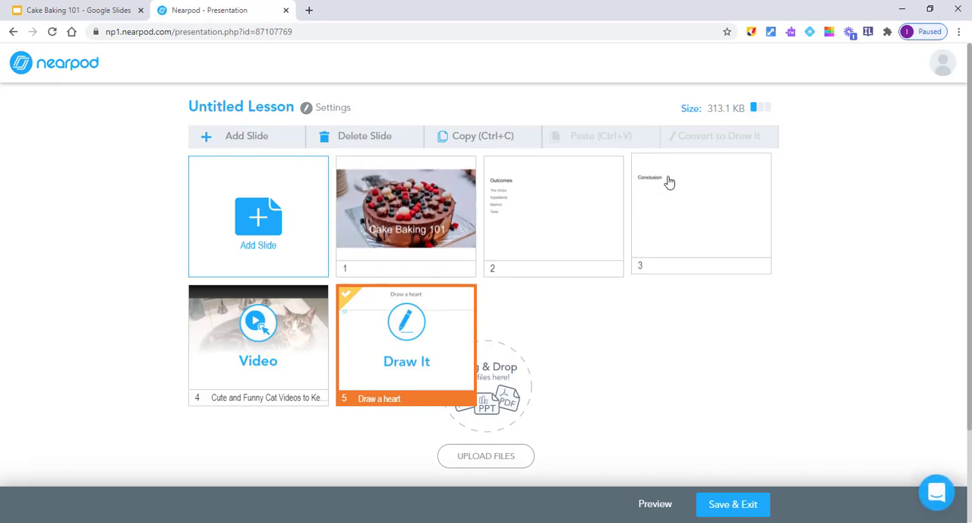
{"action": "left_click_drag", "start_coordinate": [670, 183], "coordinate": [575, 370]}
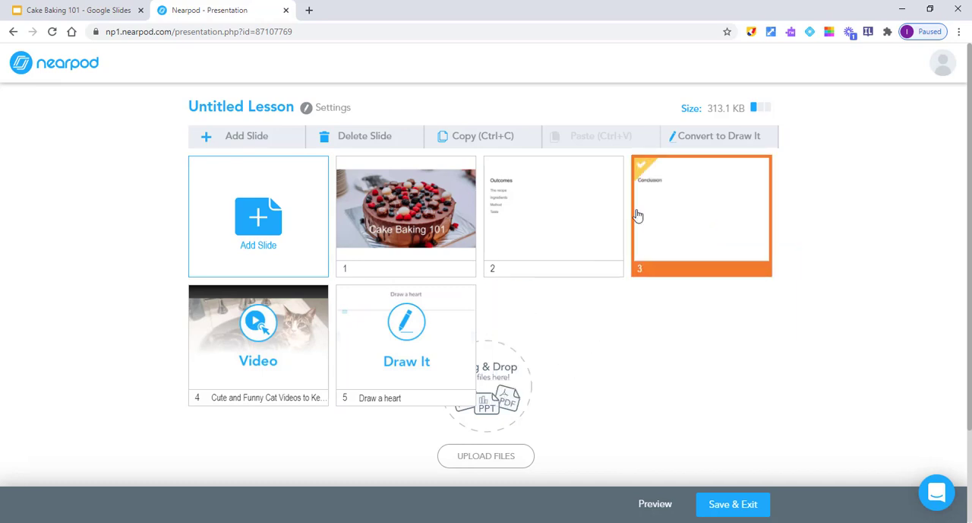
{"action": "mouse_move", "coordinate": [636, 215]}
{"action": "left_mouse_down"}
{"action": "mouse_move", "coordinate": [582, 341]}
{"action": "mouse_move", "coordinate": [375, 347]}
{"action": "mouse_move", "coordinate": [360, 338]}
{"action": "left_mouse_up"}
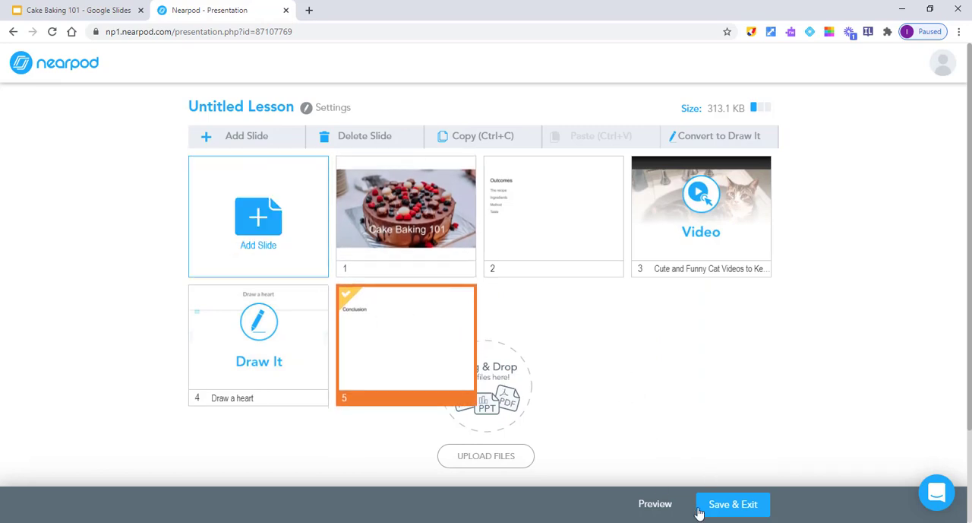
Step: Name the lesson "Cake baking 101" and save and exit it
{"action": "left_click", "coordinate": [734, 507]}
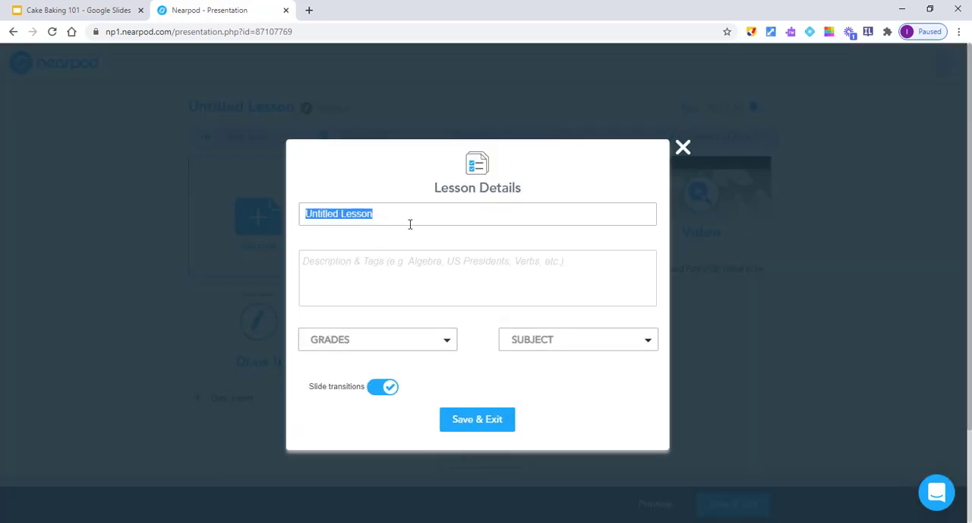
{"action": "type", "text": "Cake baking 101"}
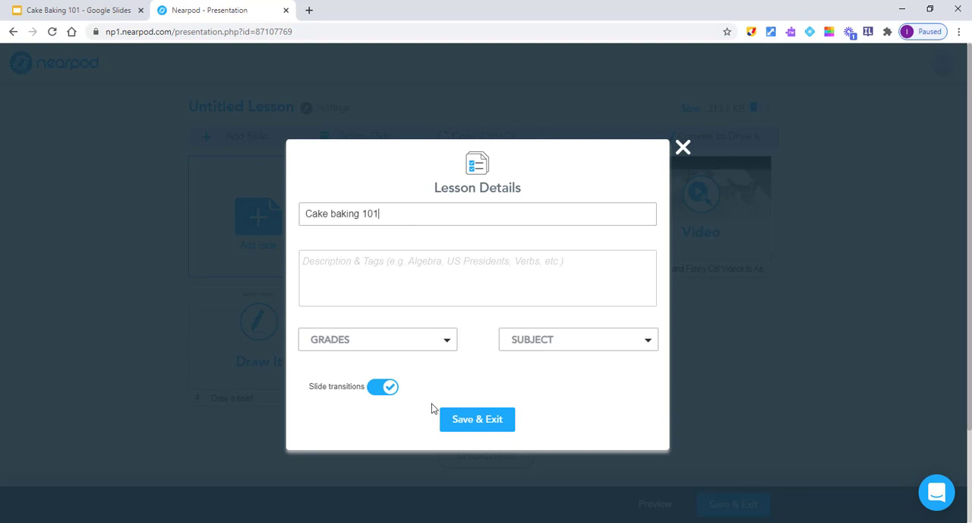
{"action": "left_click", "coordinate": [461, 426]}
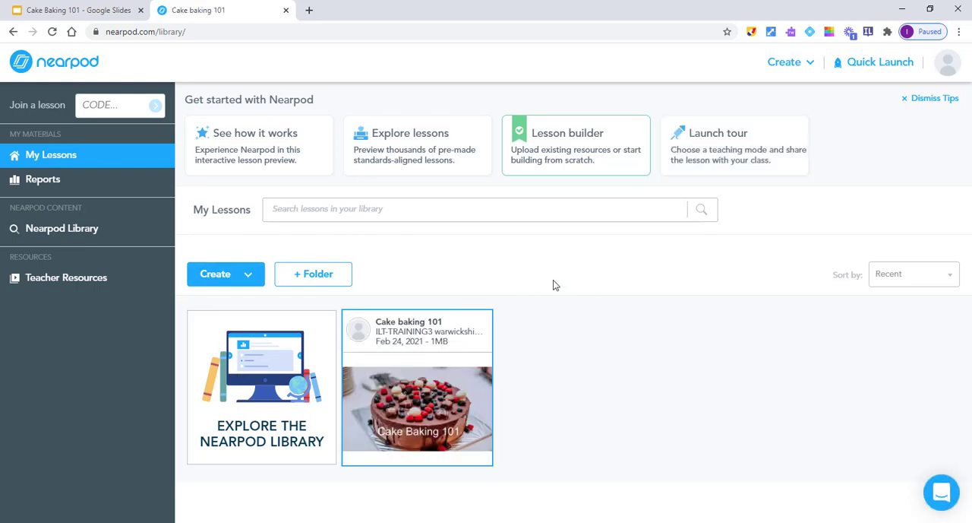
Step: Launch the Cake baking 101 lesson in Live Participation mode and copy its student join link
{"action": "mouse_move", "coordinate": [425, 324]}
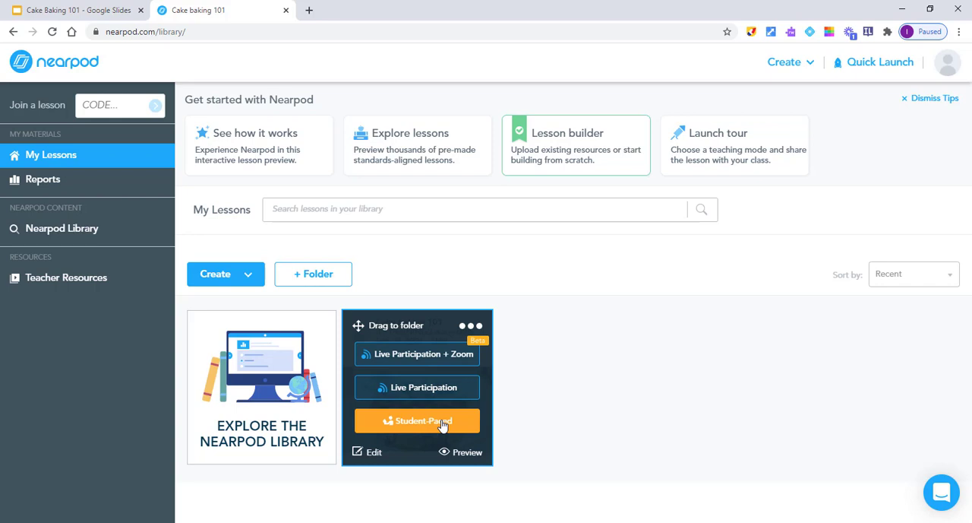
{"action": "left_click", "coordinate": [408, 389]}
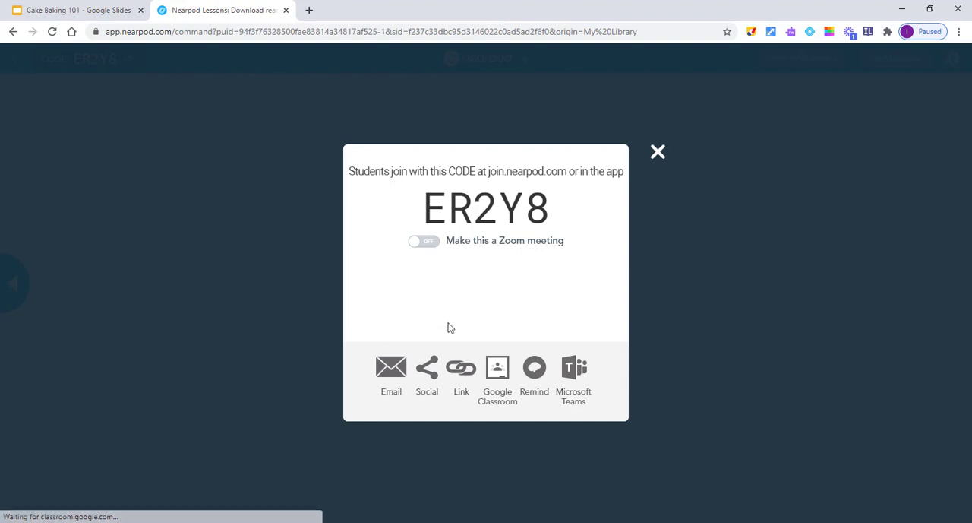
{"action": "left_click", "coordinate": [465, 370]}
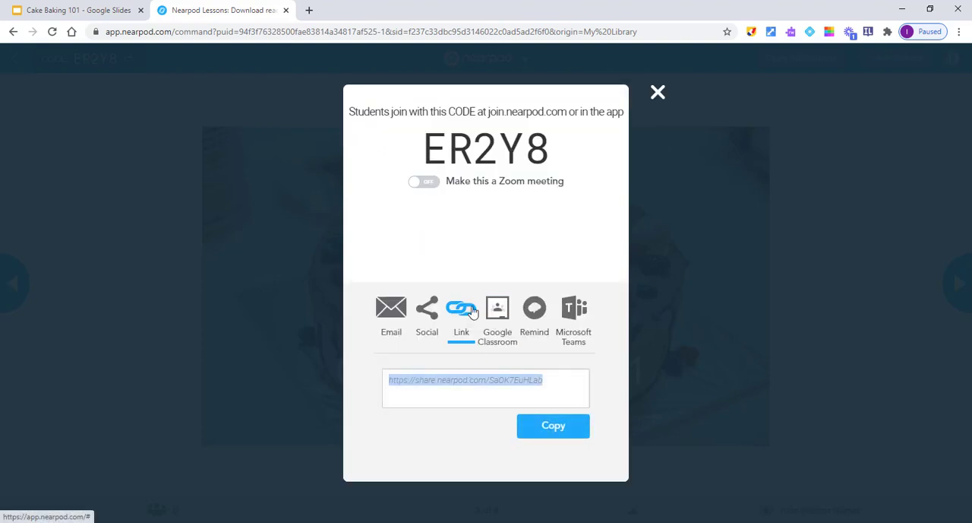
{"action": "left_click", "coordinate": [556, 427]}
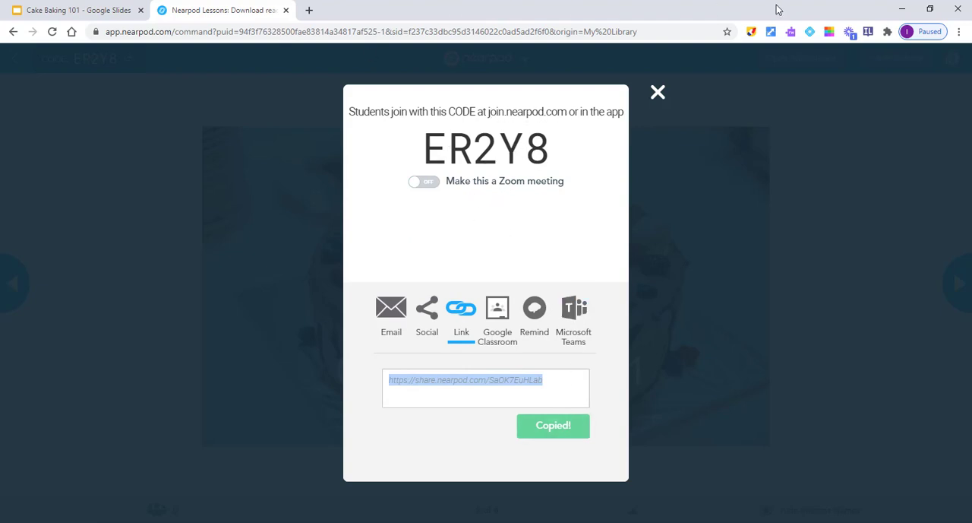
Step: Bring up a guest browser window and open the copied join link in it
{"action": "left_click", "coordinate": [905, 32]}
{"action": "left_click", "coordinate": [811, 399]}
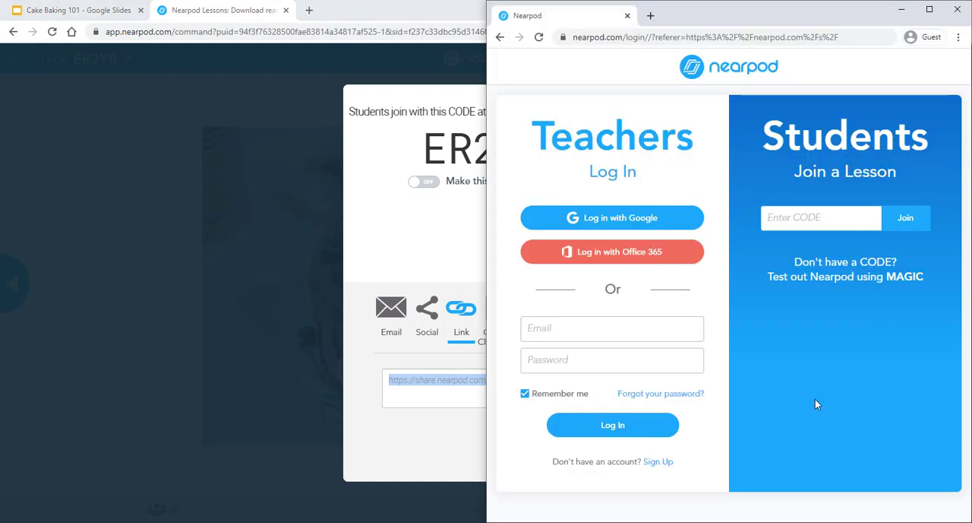
{"action": "left_click", "coordinate": [661, 37]}
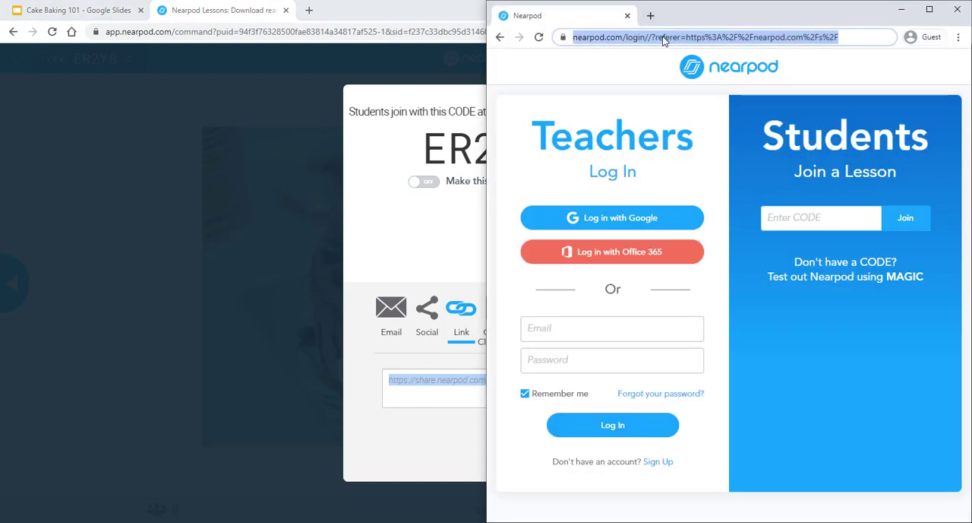
{"action": "right_click", "coordinate": [663, 41]}
{"action": "left_click", "coordinate": [708, 118]}
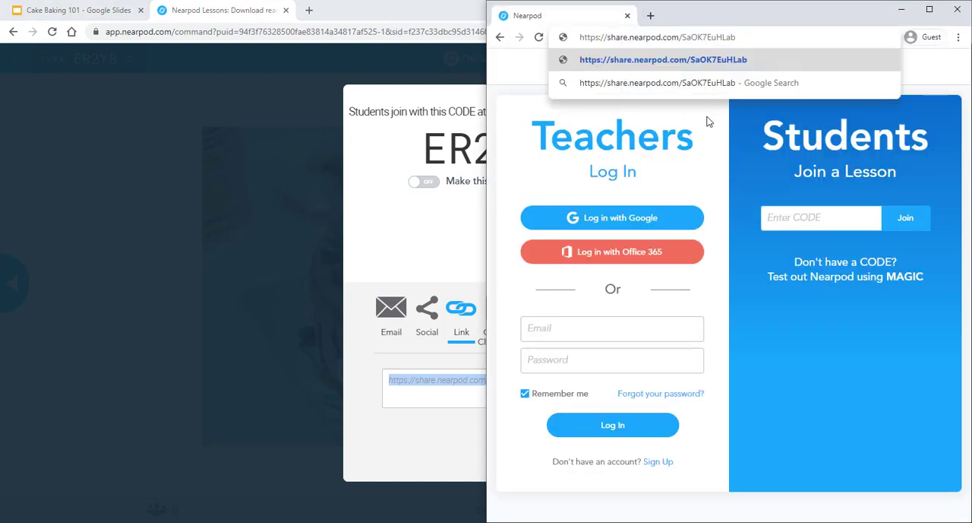
{"action": "key", "text": "Return"}
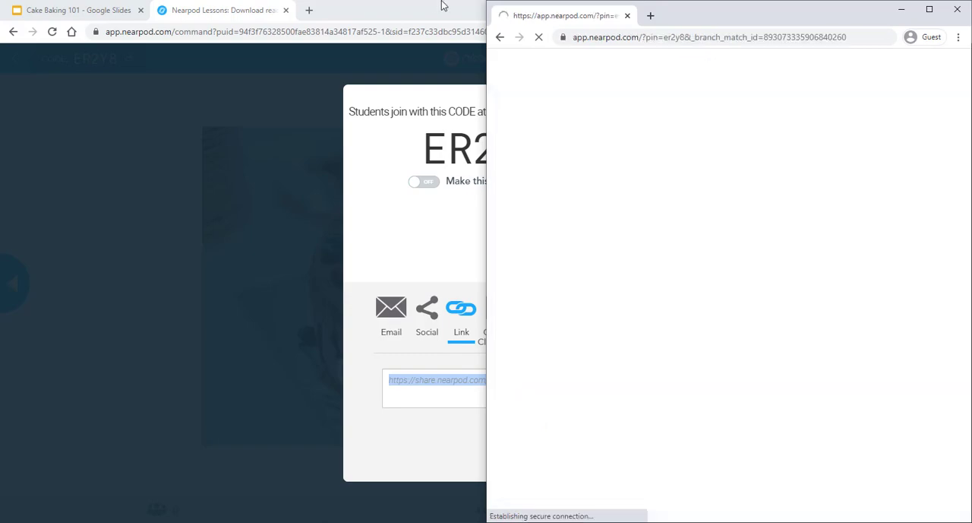
Step: Place the teacher's browser window beside the guest window and close the join code dialog
{"action": "left_click", "coordinate": [430, 8]}
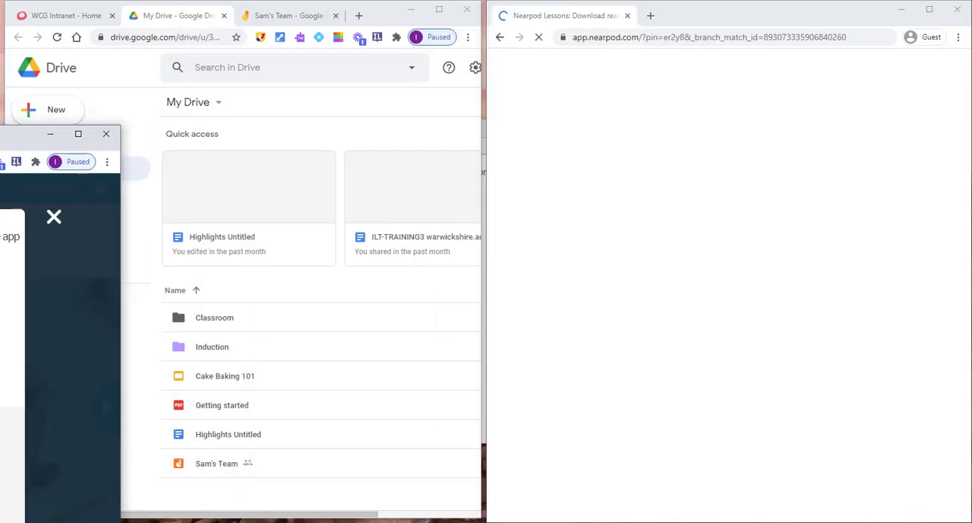
{"action": "left_click_drag", "start_coordinate": [0, 142], "coordinate": [0, 144]}
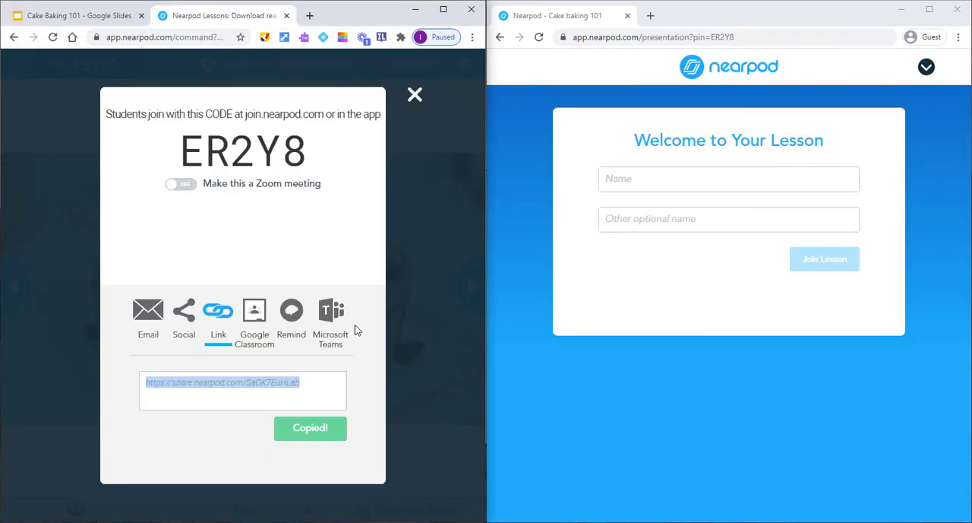
{"action": "left_click", "coordinate": [414, 94]}
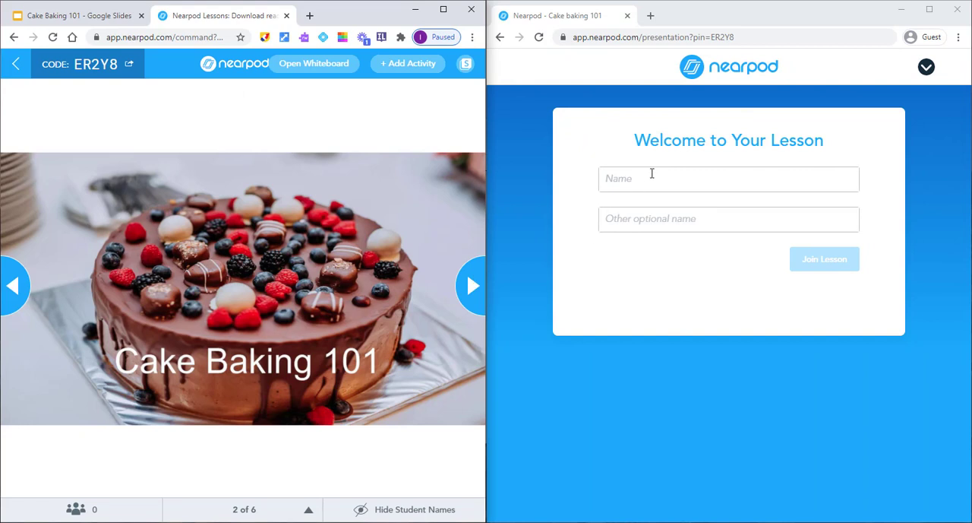
Step: Enter the student's name in the guest window and join the lesson
{"action": "left_click", "coordinate": [652, 173]}
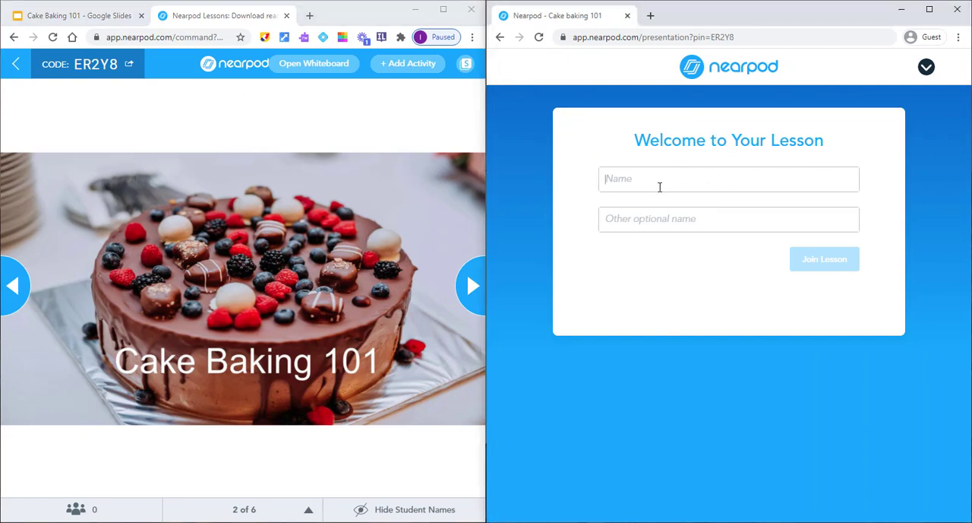
{"action": "type", "text": "Bob"}
{"action": "left_click", "coordinate": [829, 266]}
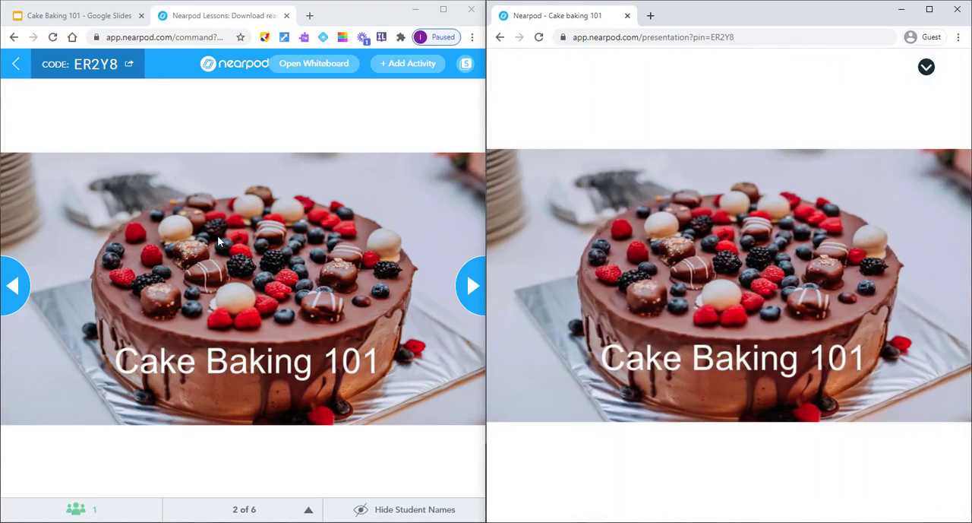
Step: Advance the live lesson to the video with the Students play option, and play it in both the student and teacher windows
{"action": "left_click", "coordinate": [475, 293]}
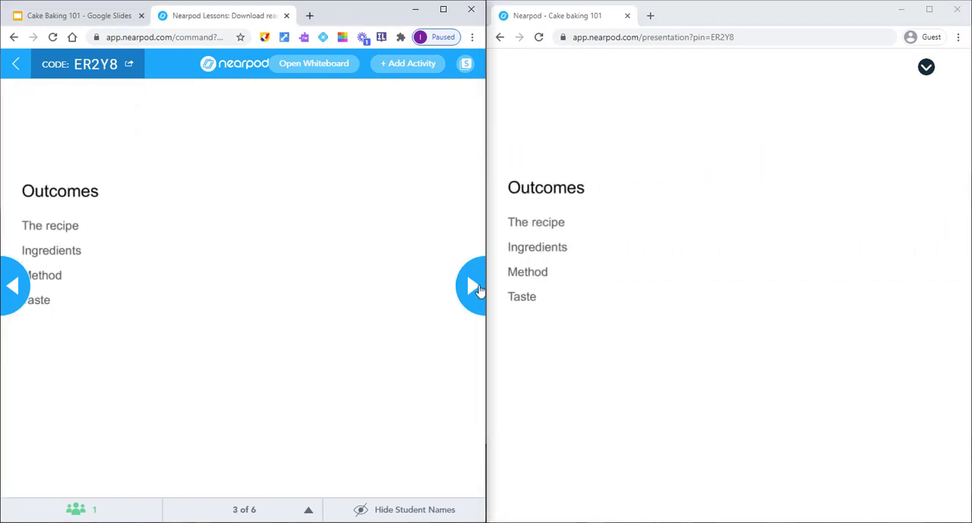
{"action": "left_click", "coordinate": [475, 287]}
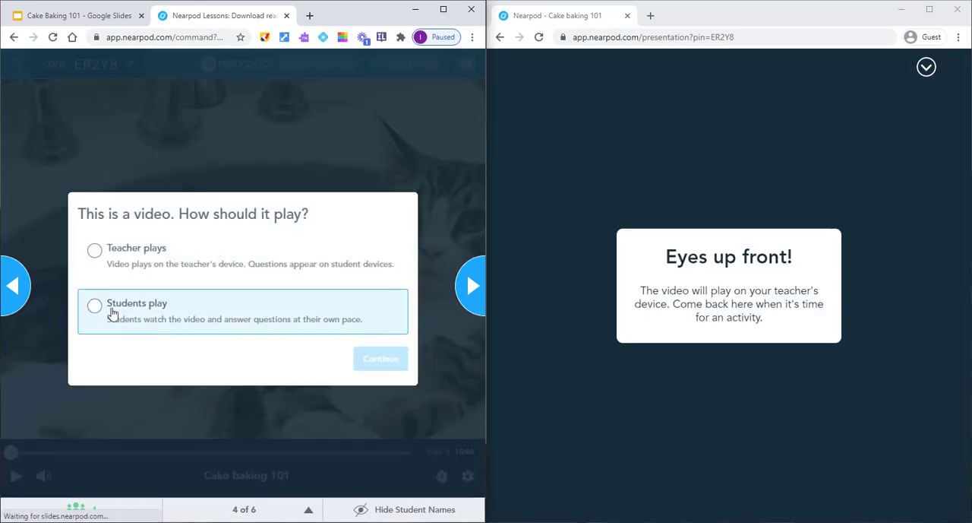
{"action": "left_click", "coordinate": [95, 306]}
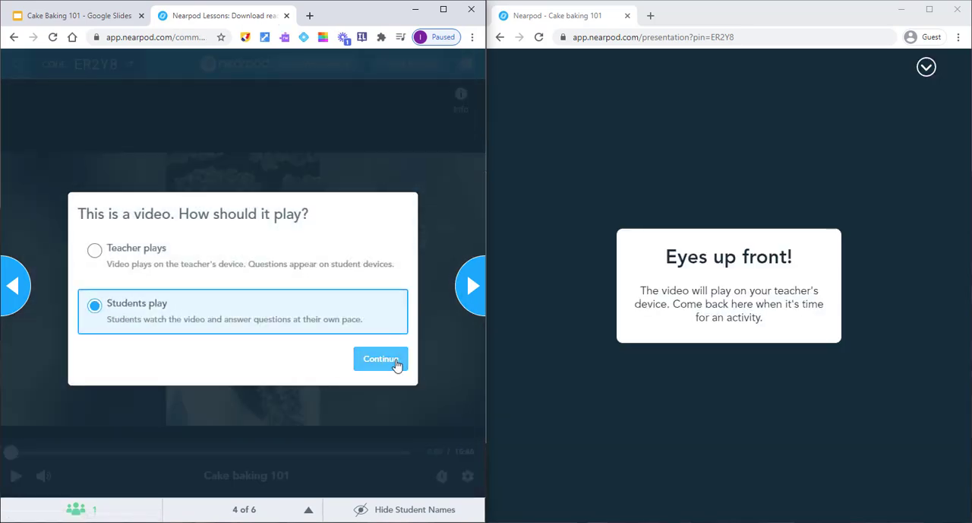
{"action": "left_click", "coordinate": [397, 362]}
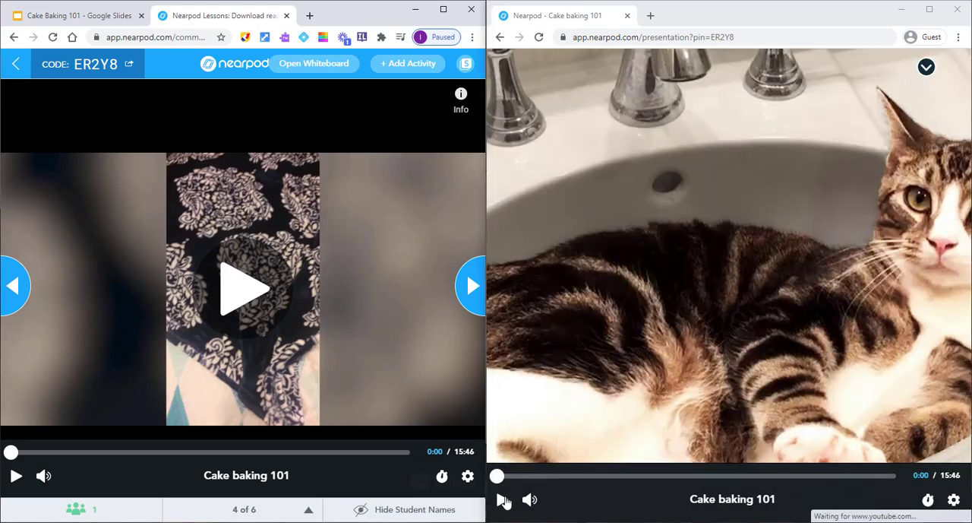
{"action": "left_click", "coordinate": [503, 499]}
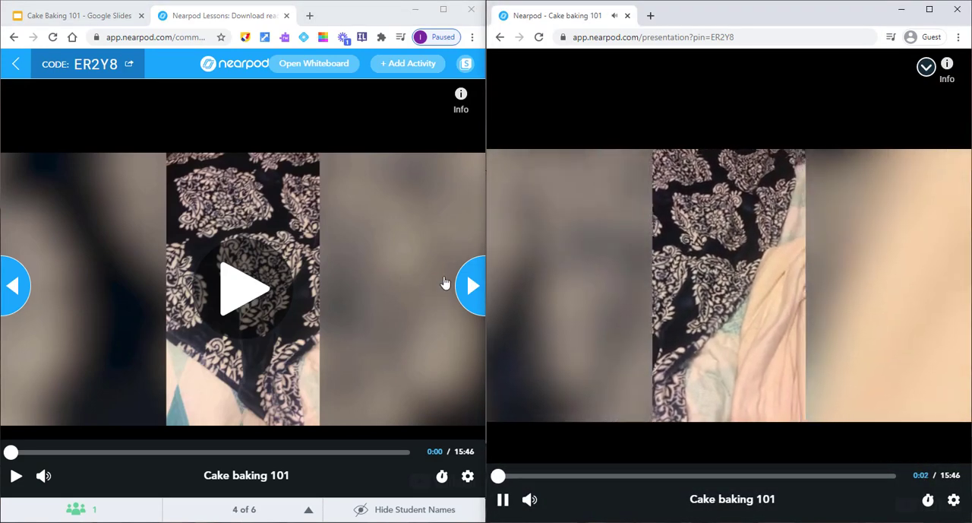
{"action": "left_click", "coordinate": [259, 274]}
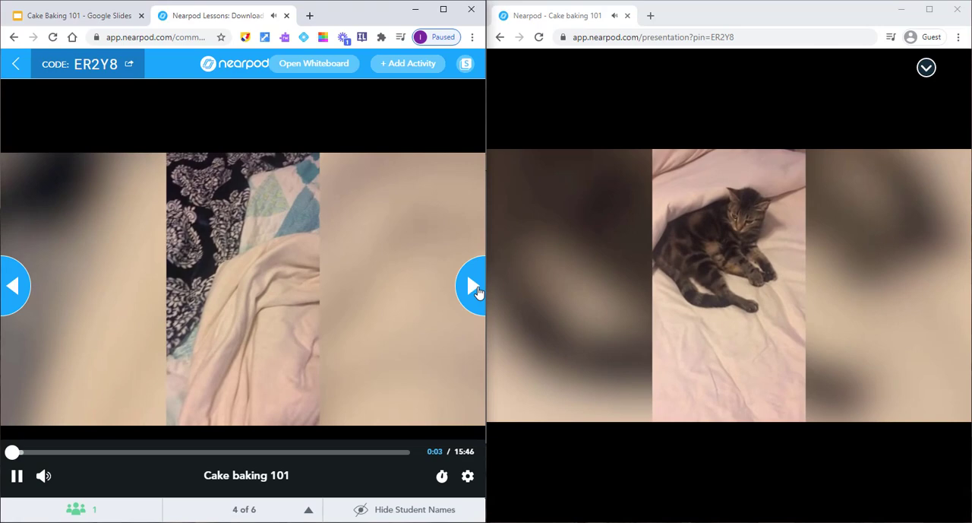
Step: Advance to the Draw It slide and start its activity, then draw a heart as the student and submit it
{"action": "left_click", "coordinate": [476, 289]}
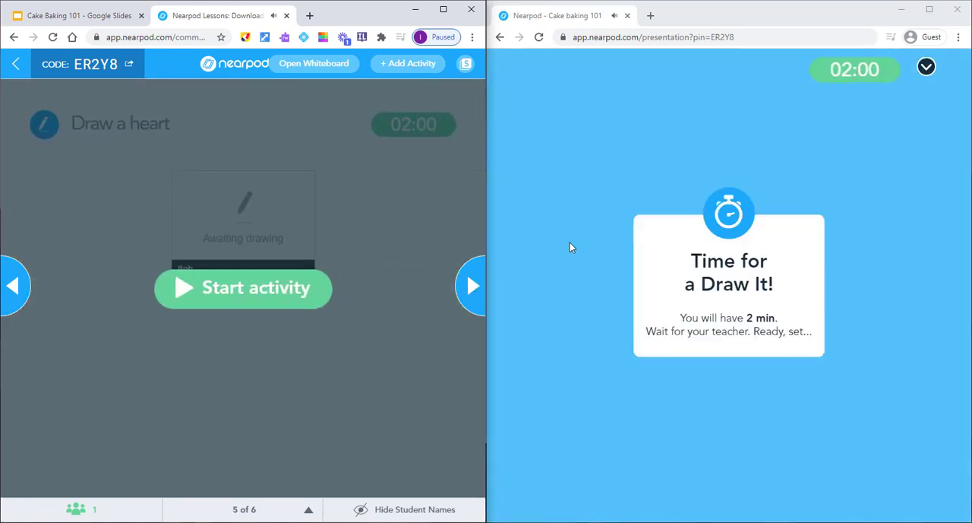
{"action": "left_click", "coordinate": [246, 294]}
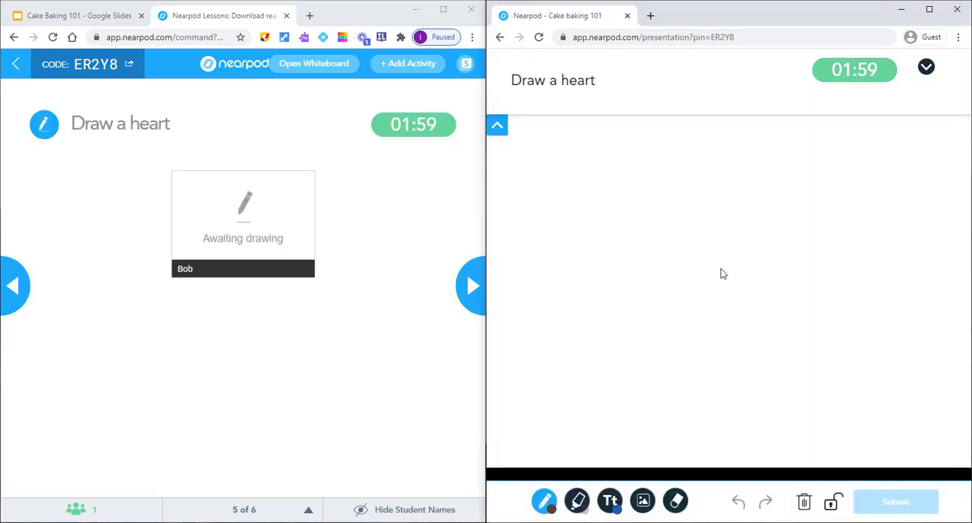
{"action": "mouse_move", "coordinate": [721, 268]}
{"action": "left_mouse_down"}
{"action": "mouse_move", "coordinate": [709, 224]}
{"action": "mouse_move", "coordinate": [679, 342]}
{"action": "mouse_move", "coordinate": [741, 364]}
{"action": "left_mouse_up"}
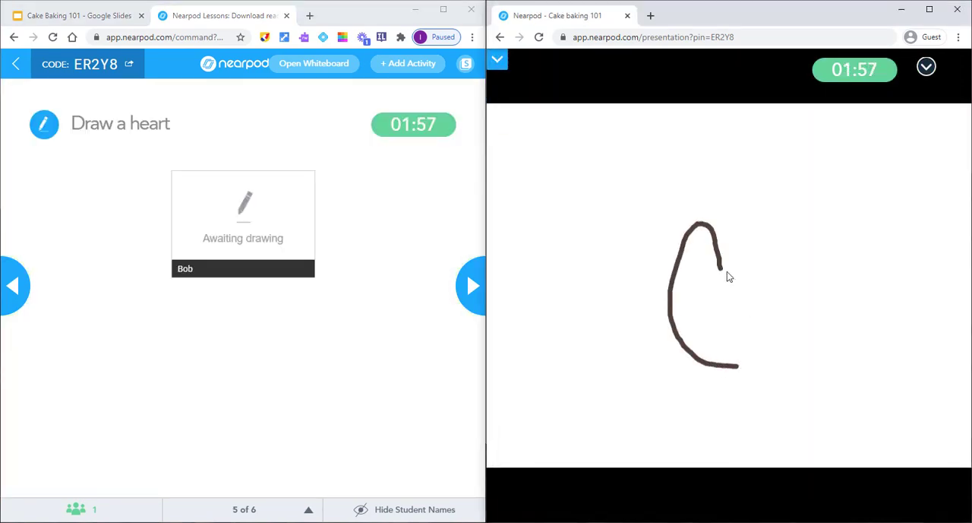
{"action": "mouse_move", "coordinate": [720, 268]}
{"action": "left_mouse_down"}
{"action": "mouse_move", "coordinate": [775, 297]}
{"action": "mouse_move", "coordinate": [740, 367]}
{"action": "left_mouse_up"}
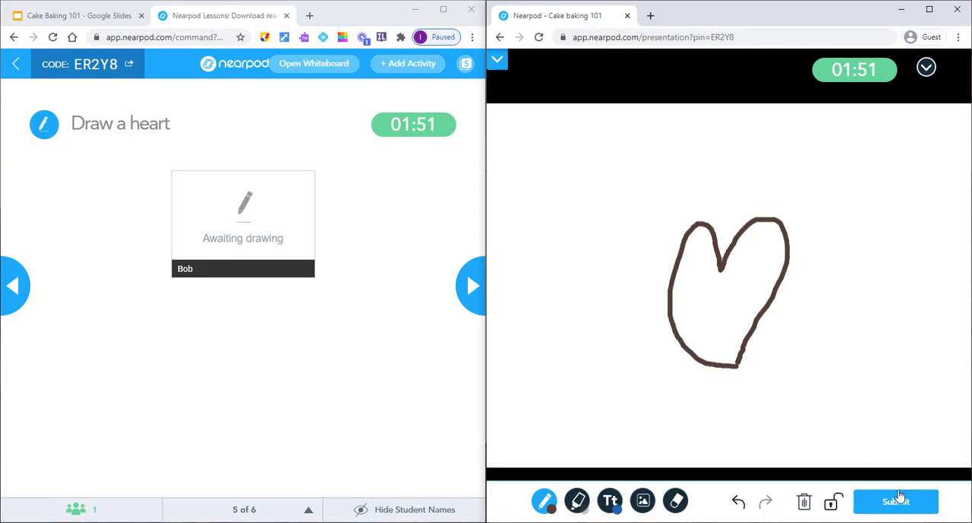
{"action": "left_click", "coordinate": [898, 498]}
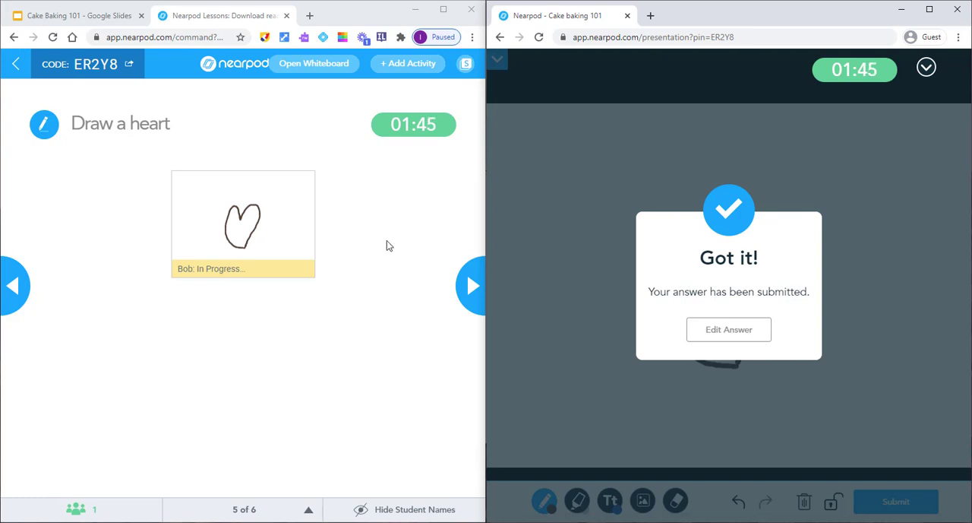
Step: Advance the live lesson to the Conclusion slide and look through the session options and the activities that can be added on the fly
{"action": "left_click", "coordinate": [484, 284]}
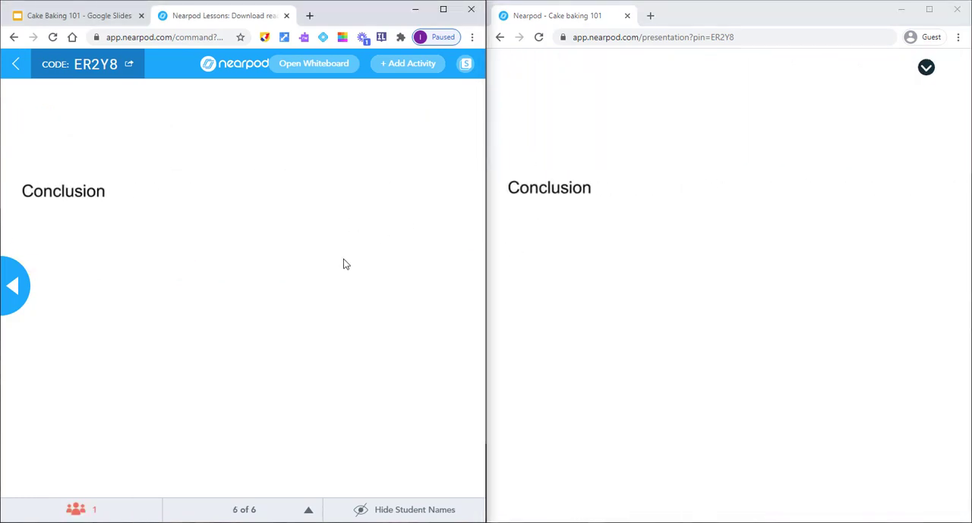
{"action": "left_click", "coordinate": [222, 66]}
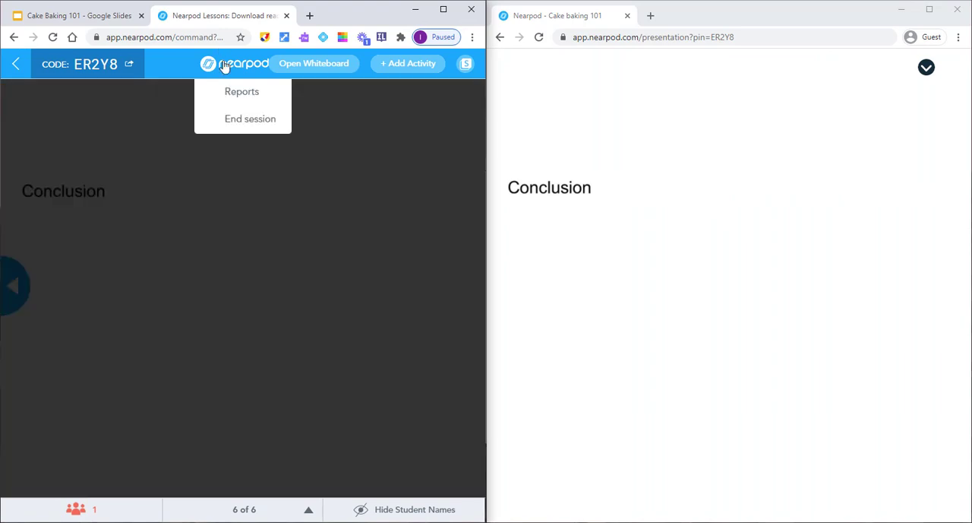
{"action": "left_click", "coordinate": [405, 146]}
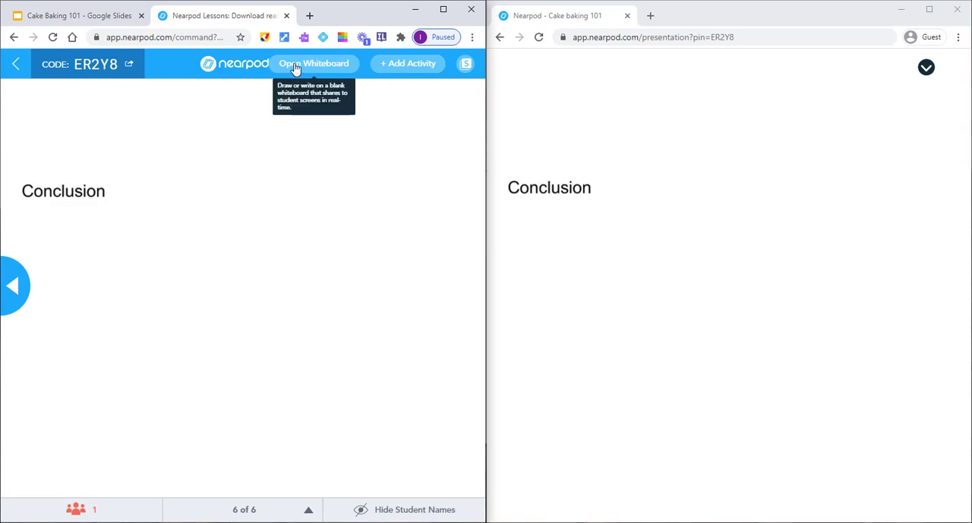
{"action": "left_click", "coordinate": [411, 63]}
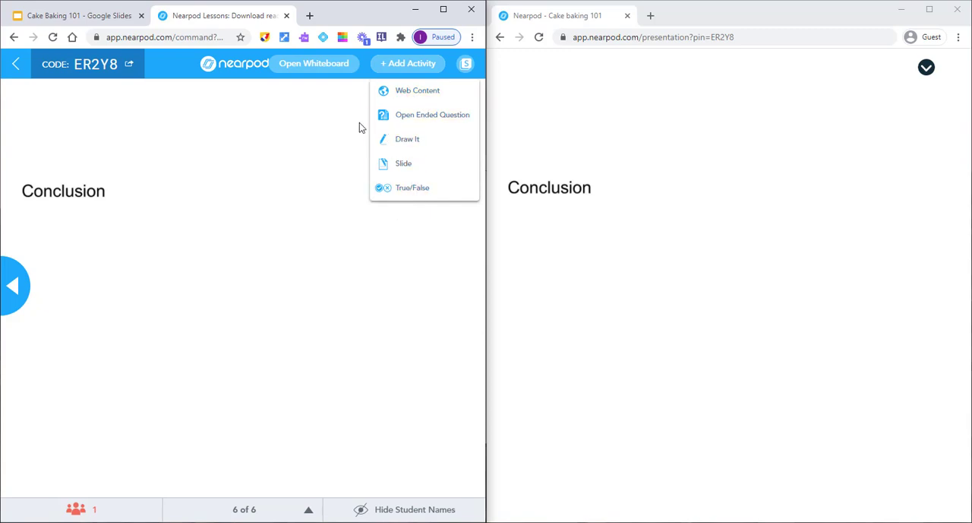
{"action": "left_click", "coordinate": [348, 146]}
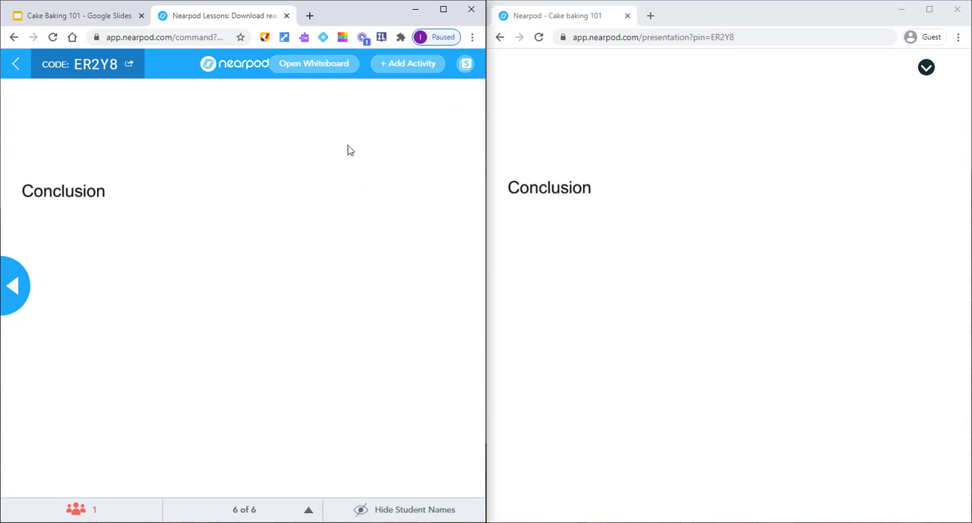
Step: End the live lesson session for all logged-in students
{"action": "left_click", "coordinate": [223, 68]}
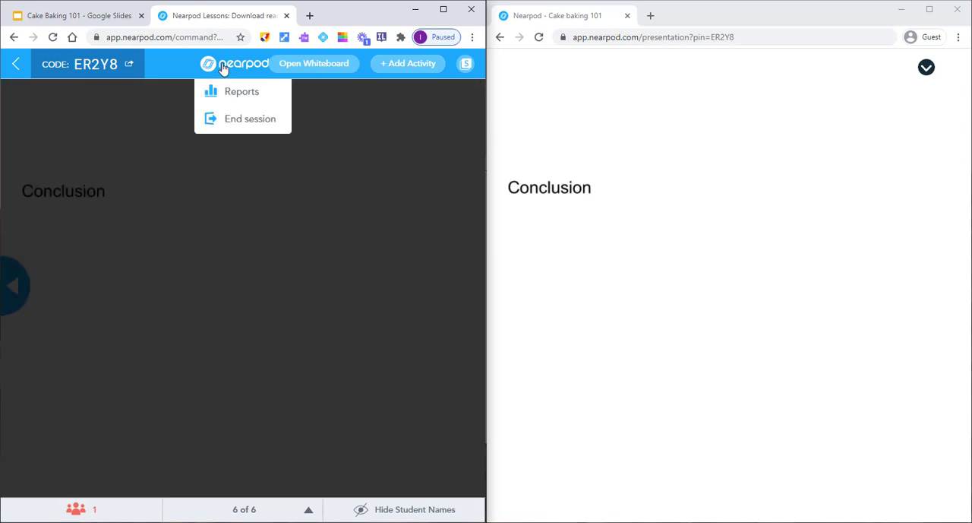
{"action": "left_click", "coordinate": [247, 120]}
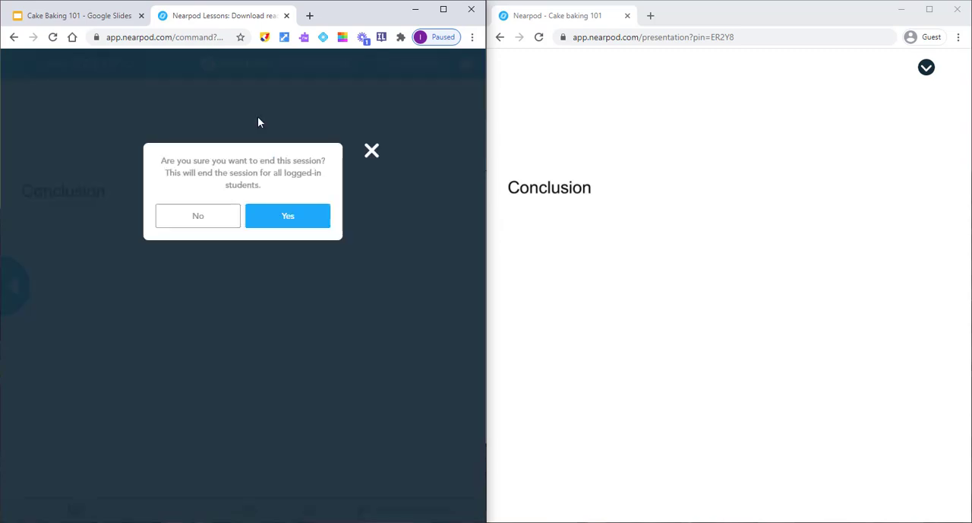
{"action": "left_click", "coordinate": [293, 217]}
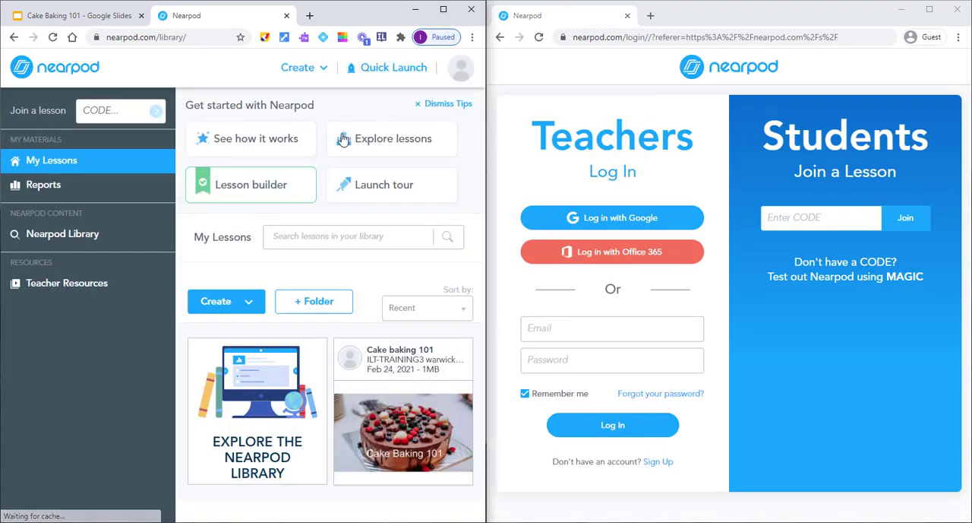
Step: Maximize the teacher's browser window and open the post-session report for the Cake baking 101 lesson's session
{"action": "left_click", "coordinate": [448, 11]}
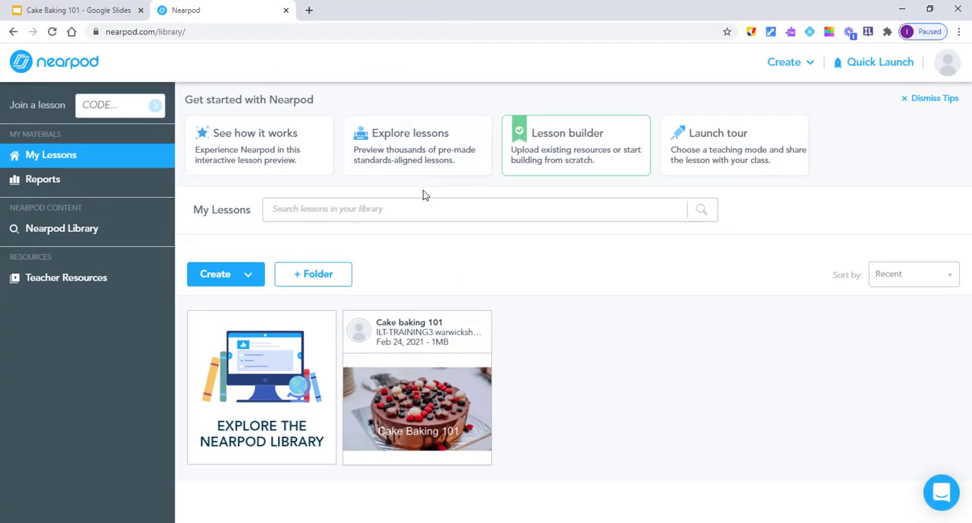
{"action": "mouse_move", "coordinate": [429, 332]}
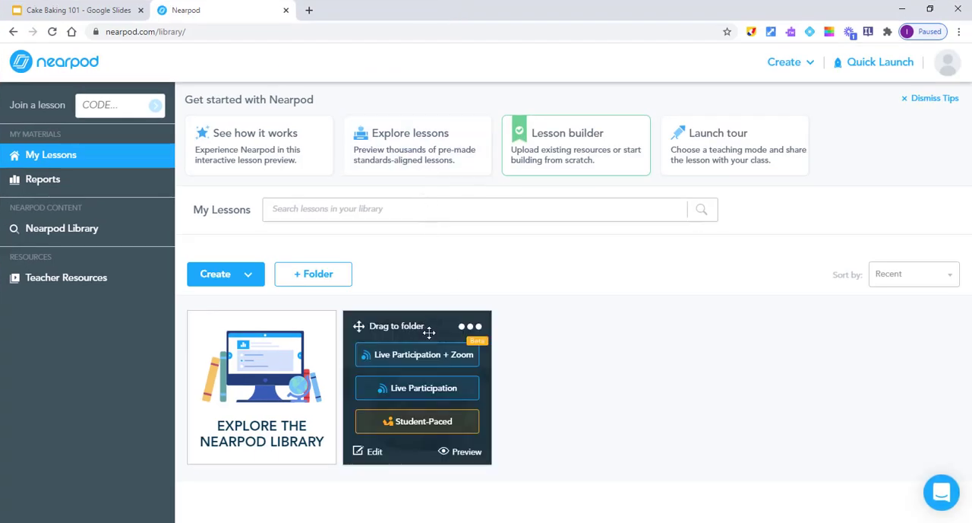
{"action": "left_click", "coordinate": [470, 328]}
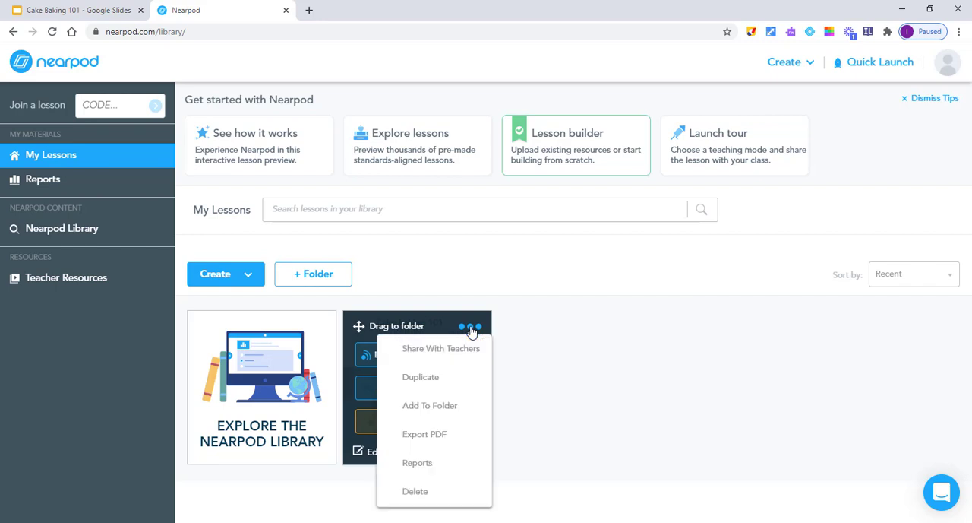
{"action": "left_click", "coordinate": [425, 465]}
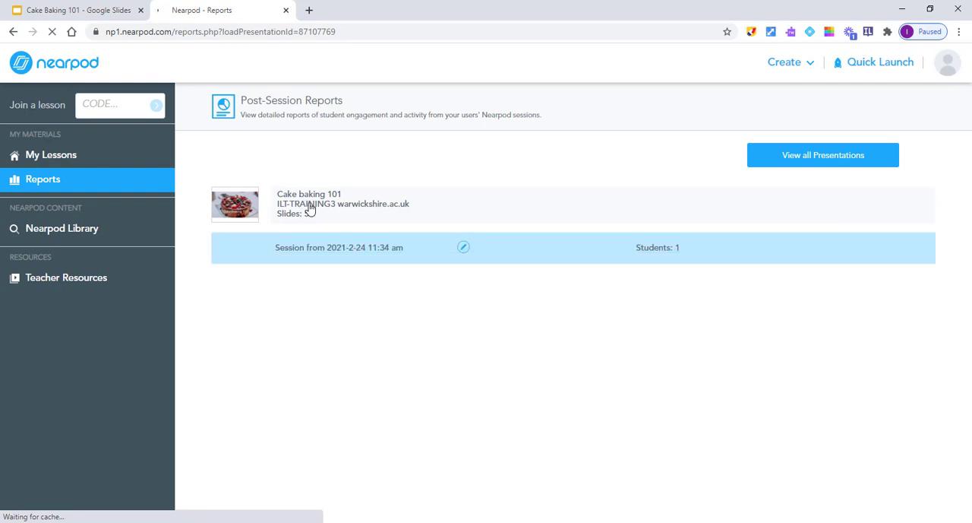
{"action": "left_click", "coordinate": [357, 249]}
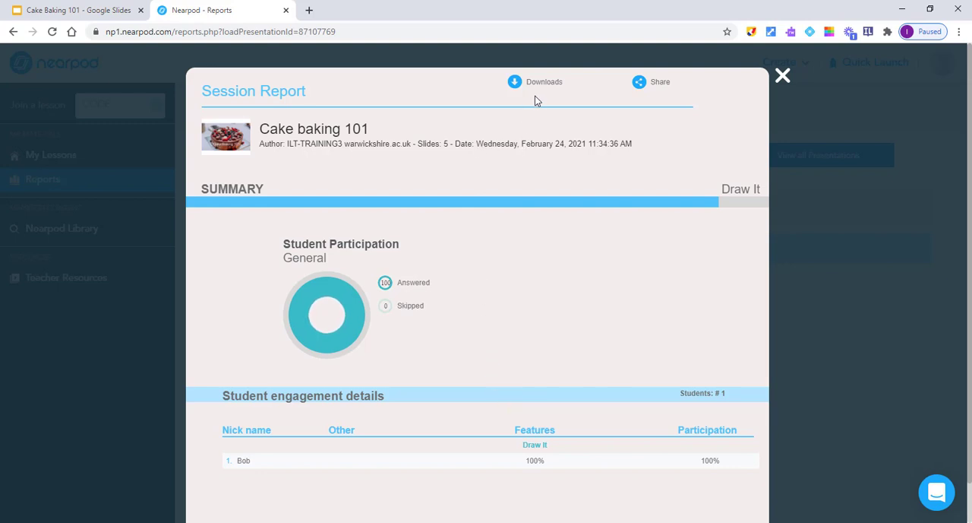
Step: Review the session report's participation summary, its download formats and the Draw It results for the Draw a heart question
{"action": "scroll", "coordinate": [470, 326], "scroll_direction": "down", "scroll_amount": 1}
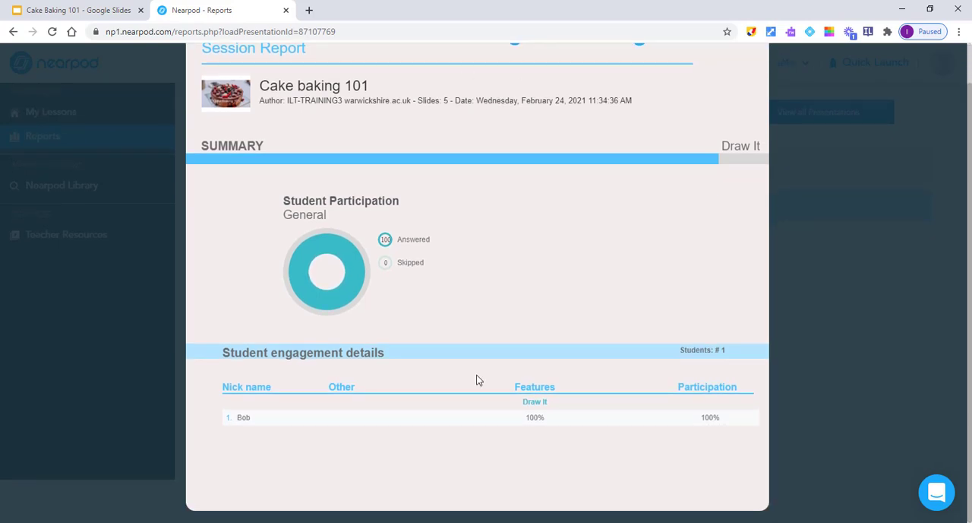
{"action": "scroll", "coordinate": [478, 315], "scroll_direction": "up", "scroll_amount": 1}
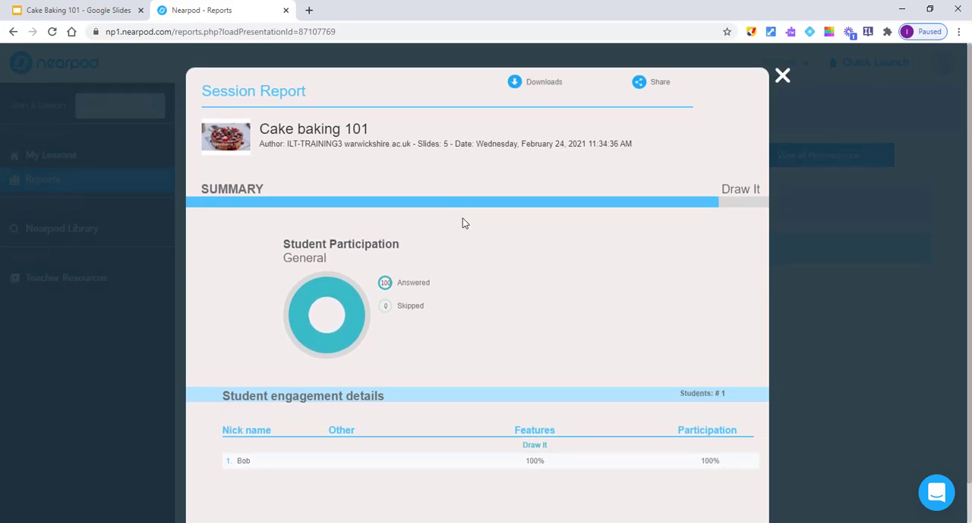
{"action": "left_click", "coordinate": [534, 83]}
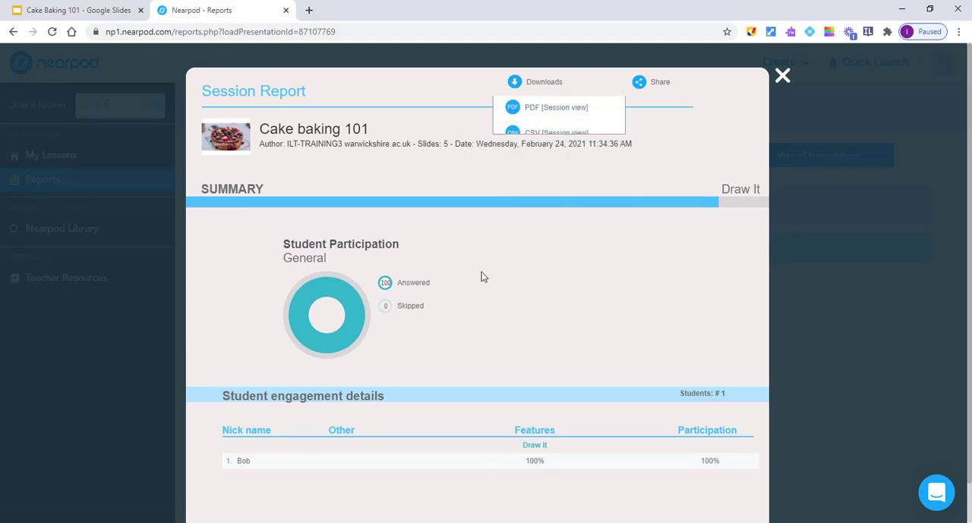
{"action": "left_click", "coordinate": [744, 195]}
{"action": "left_click", "coordinate": [270, 236]}
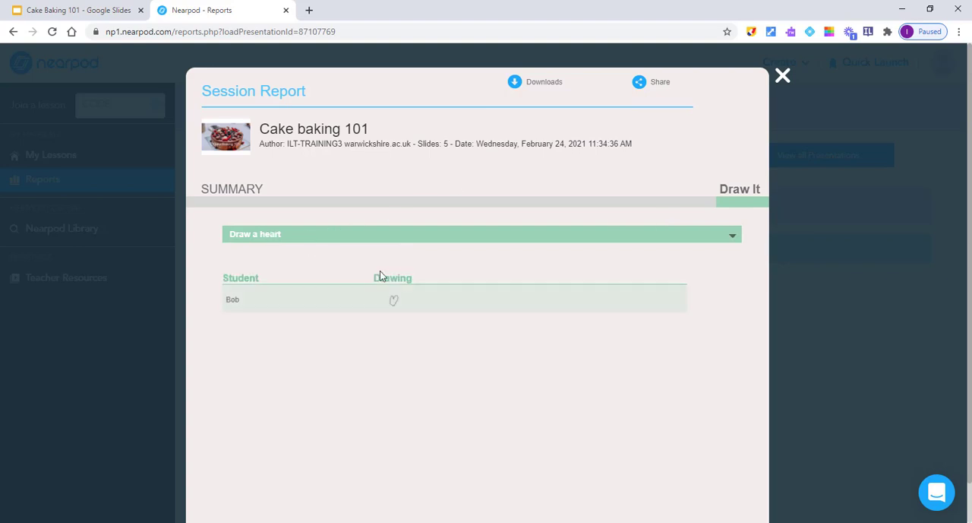